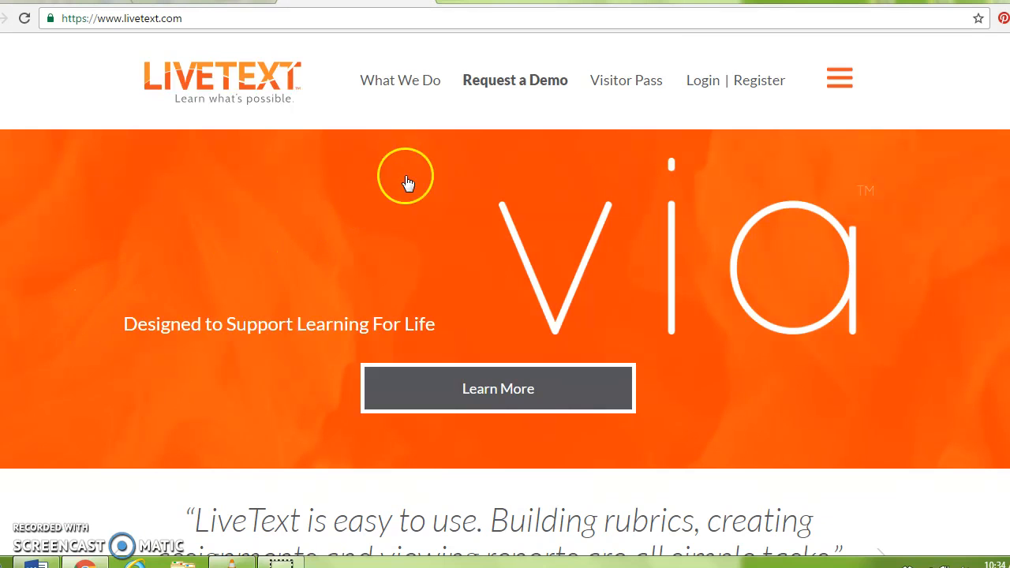
Sign in to LiveText with the cooperating teacher's username and password
click(703, 80)
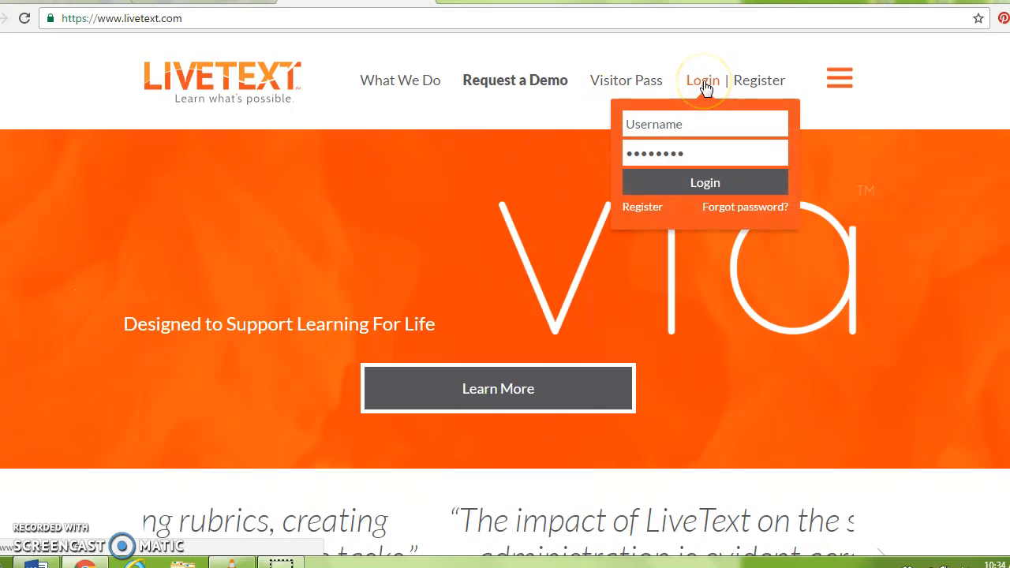
click(692, 126)
text(nguct)
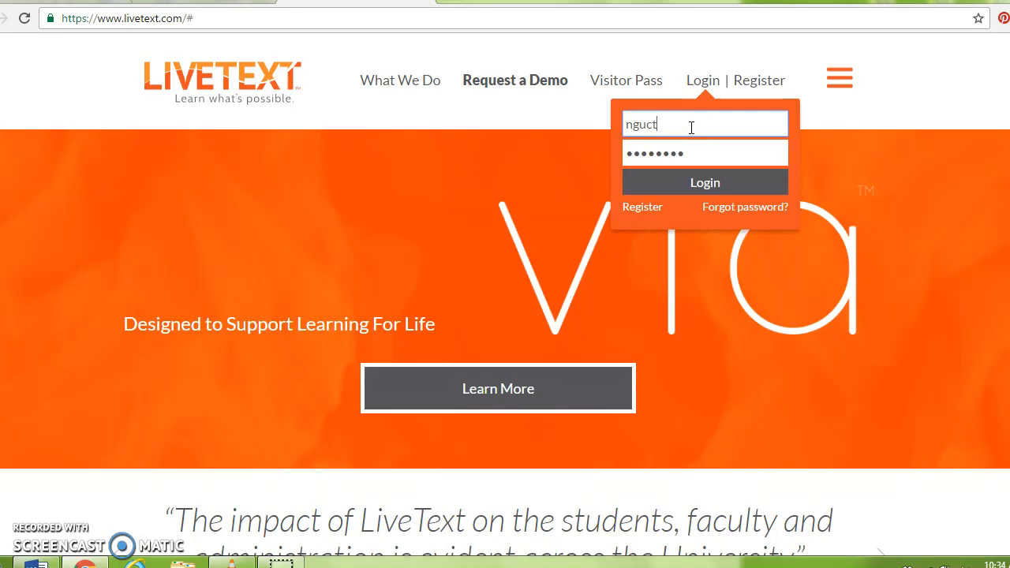
click(692, 157)
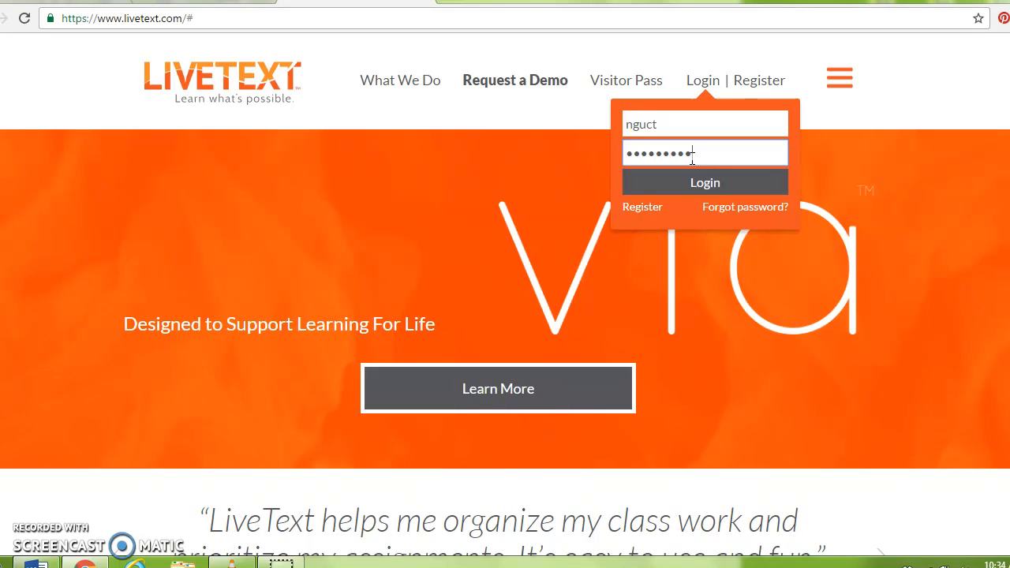
click(701, 182)
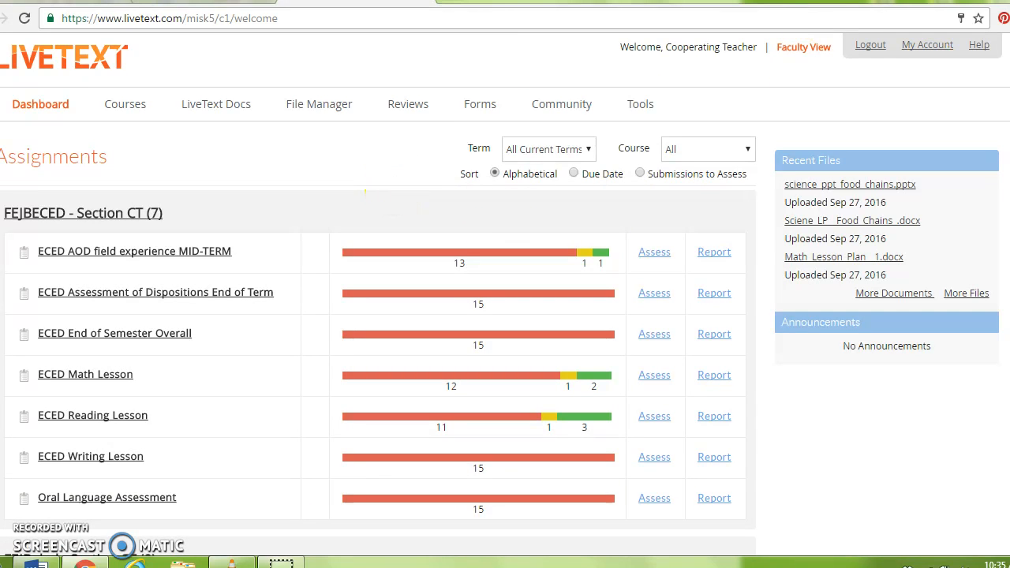
Scroll through the dashboard's Section CT assignment lists to review the assigned sections
scroll(379, 315, down, 10)
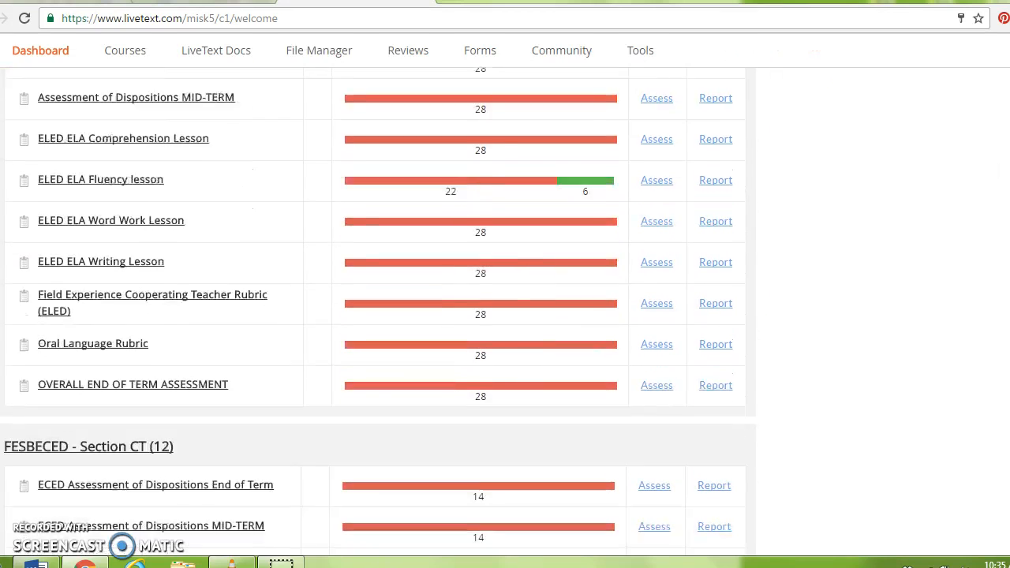
scroll(378, 315, down, 7)
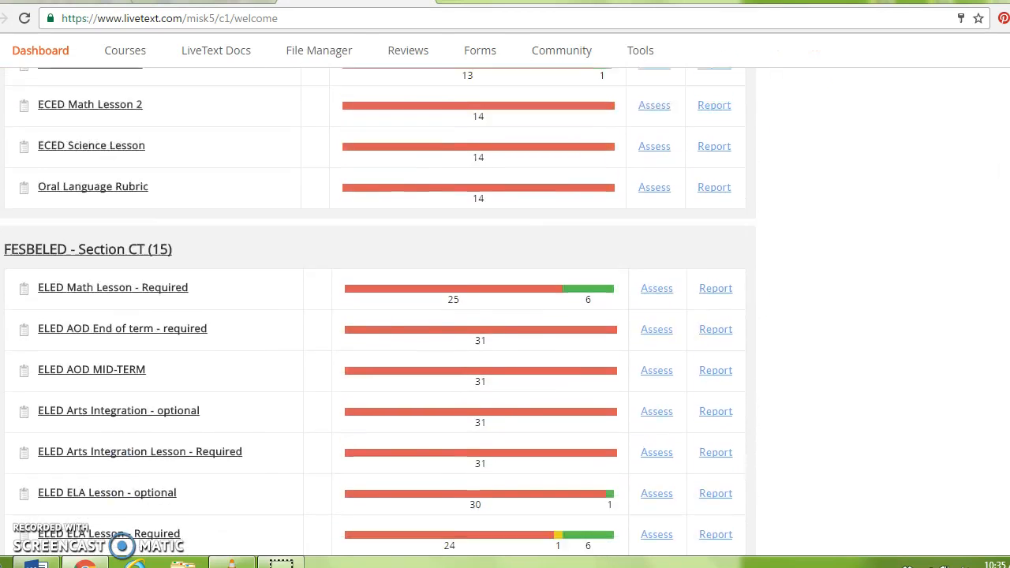
scroll(379, 315, down, 5)
scroll(379, 316, up, 7)
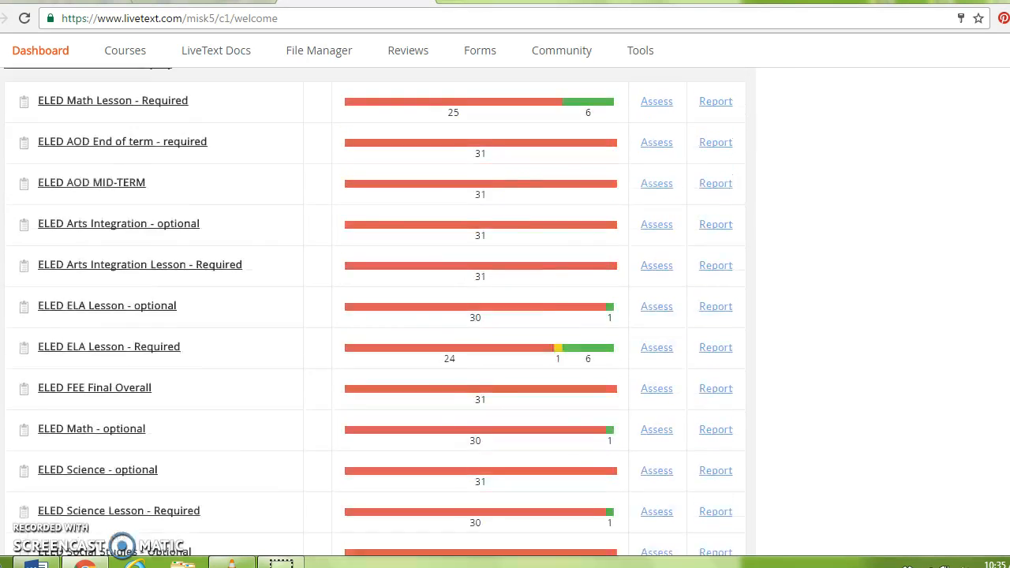
scroll(378, 316, up, 6)
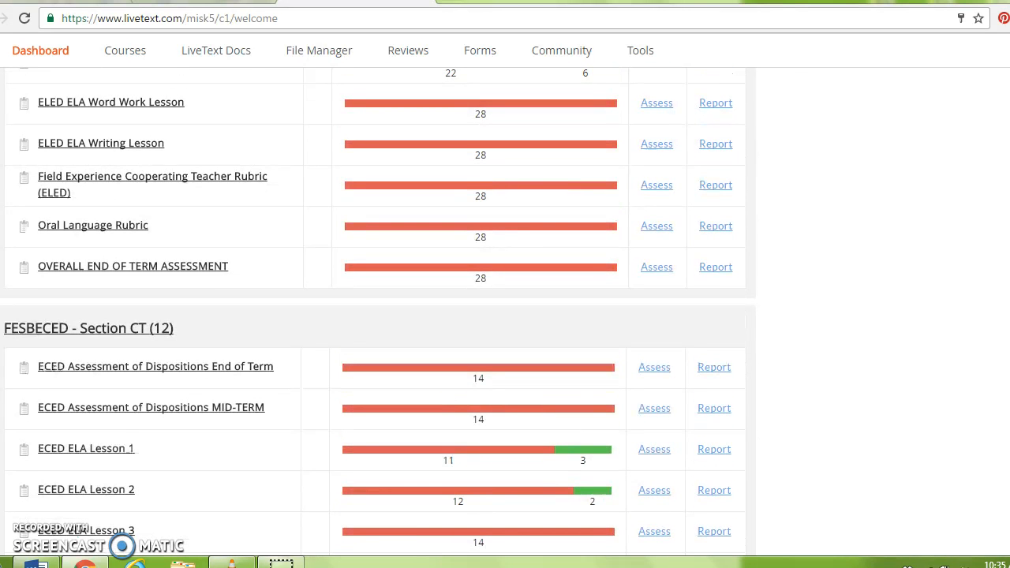
scroll(379, 315, up, 3)
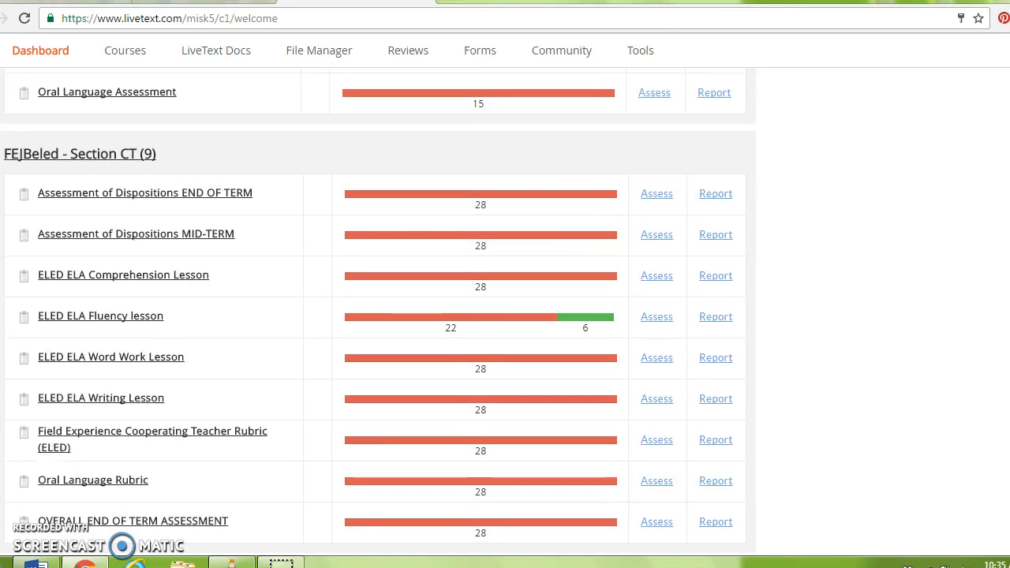
scroll(379, 315, up, 3)
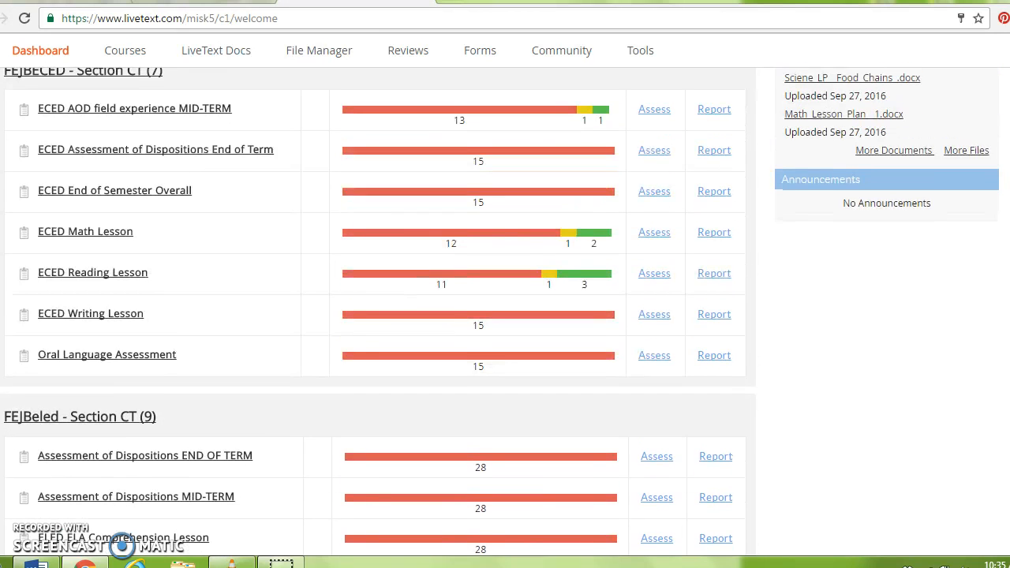
scroll(379, 316, up, 1)
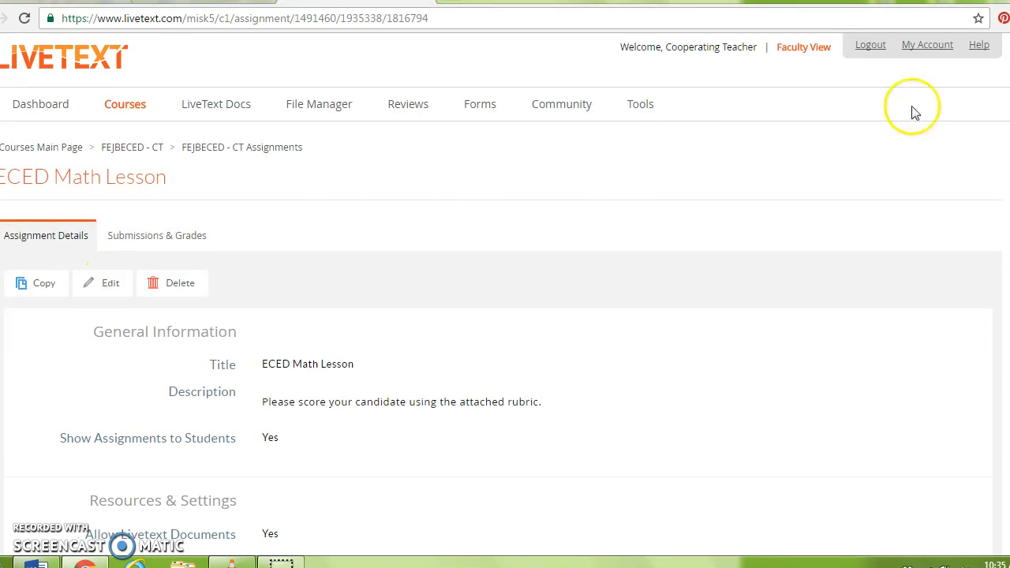
Open the ECED = 2016 FEE Mentor Rubric (Aust) Fall 2015 document from the Assessment section
scroll(688, 248, down, 5)
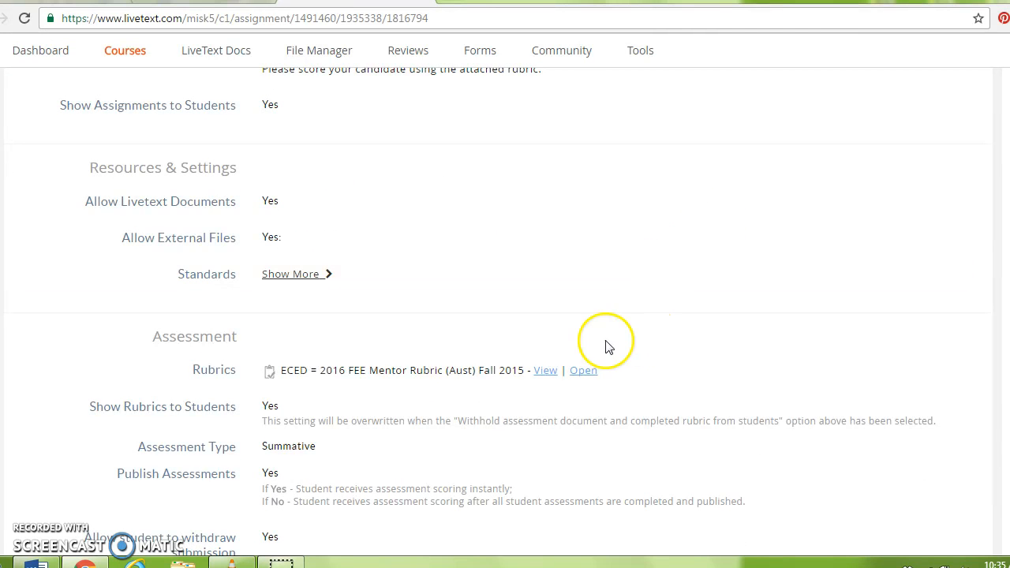
click(582, 372)
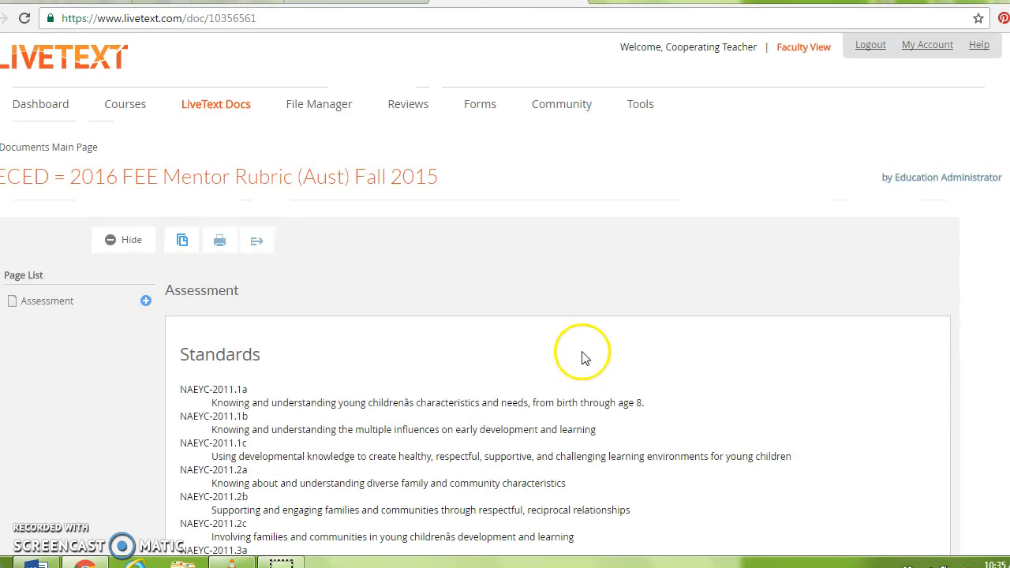
Read through all the mentor rubric rows, then return to the Math Lesson's Submissions & Grades page
scroll(505, 316, down, 15)
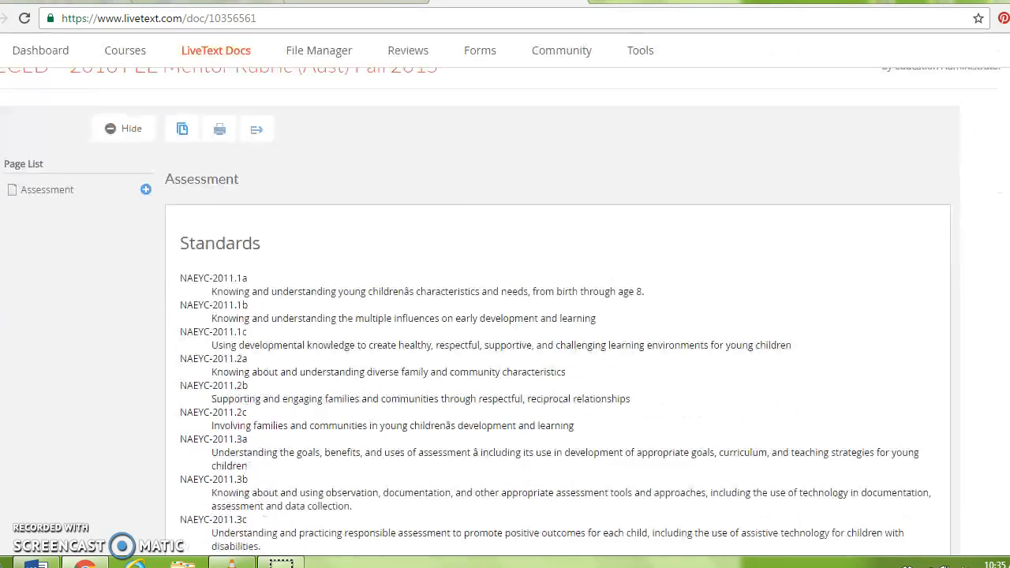
scroll(505, 315, down, 1)
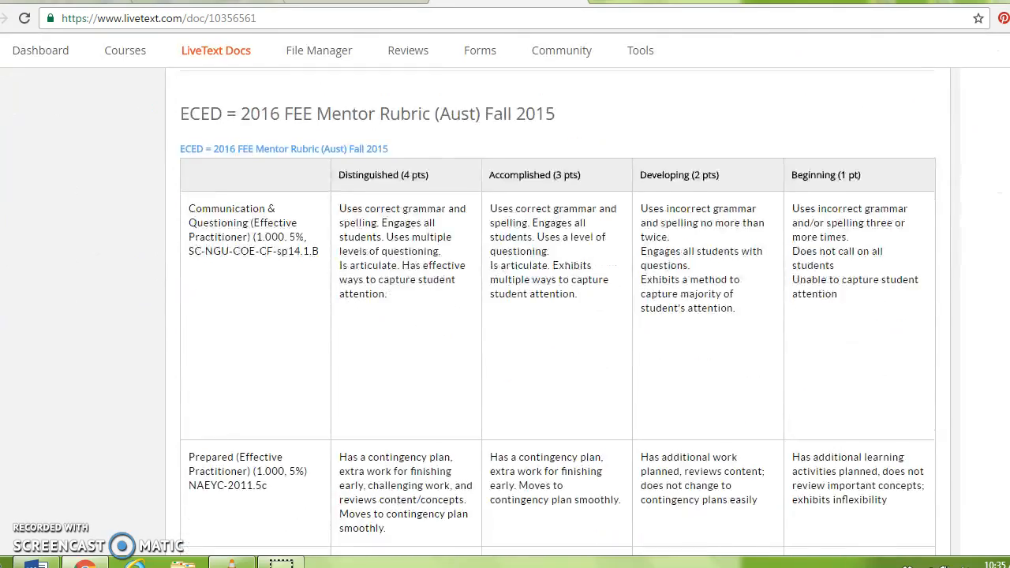
scroll(558, 312, down, 9)
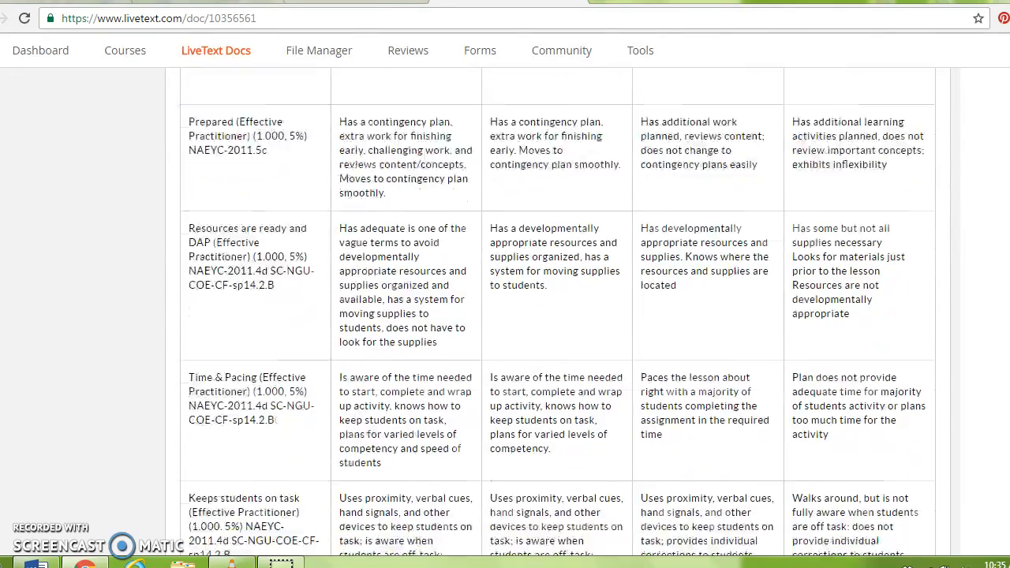
scroll(504, 315, down, 6)
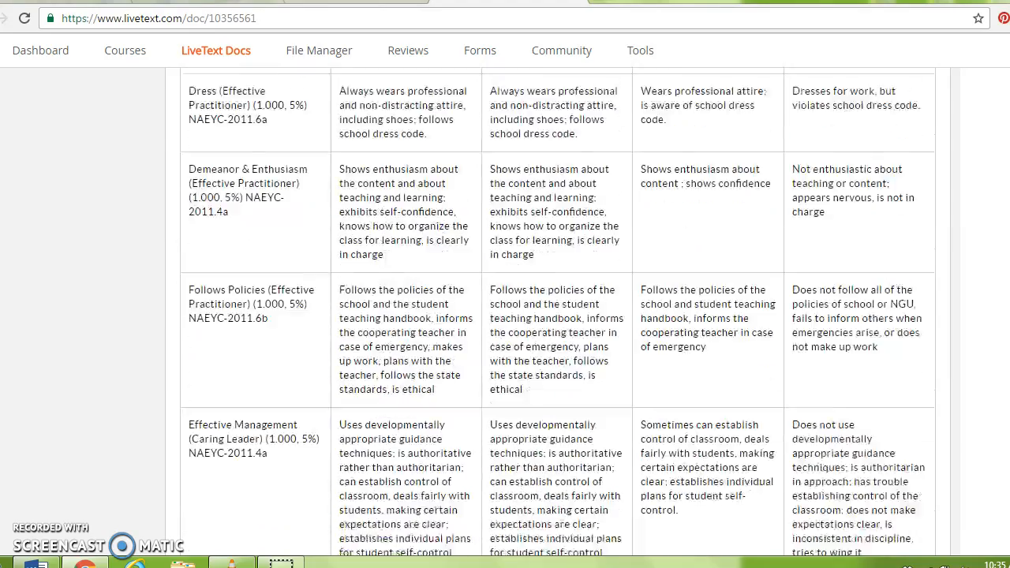
scroll(504, 316, down, 10)
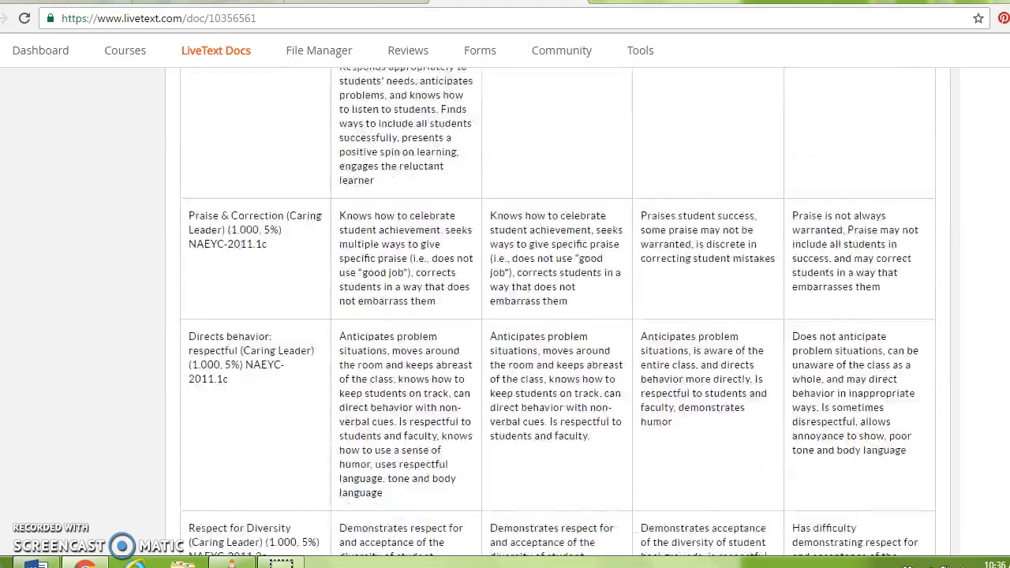
scroll(505, 315, down, 7)
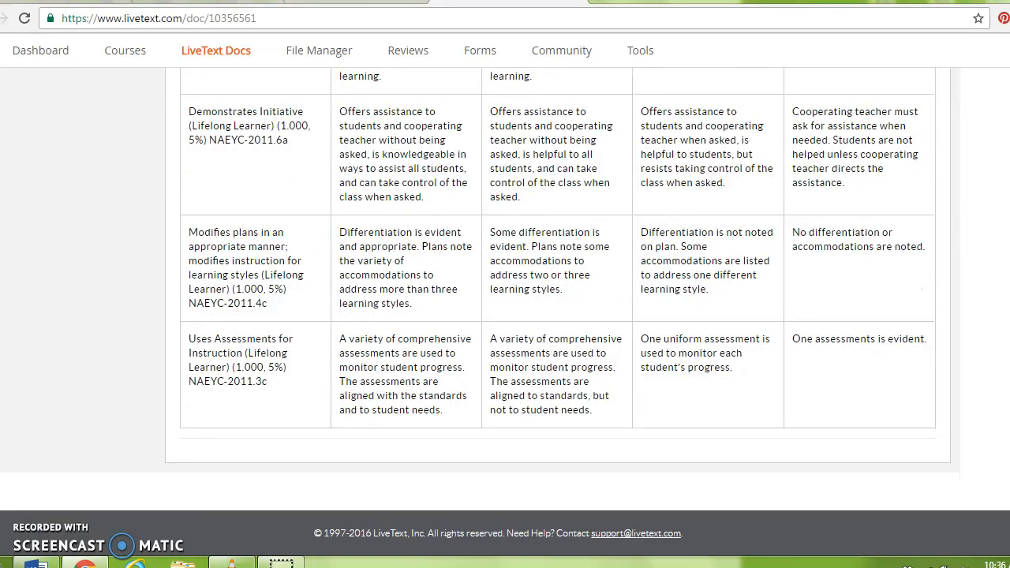
scroll(505, 315, up, 20)
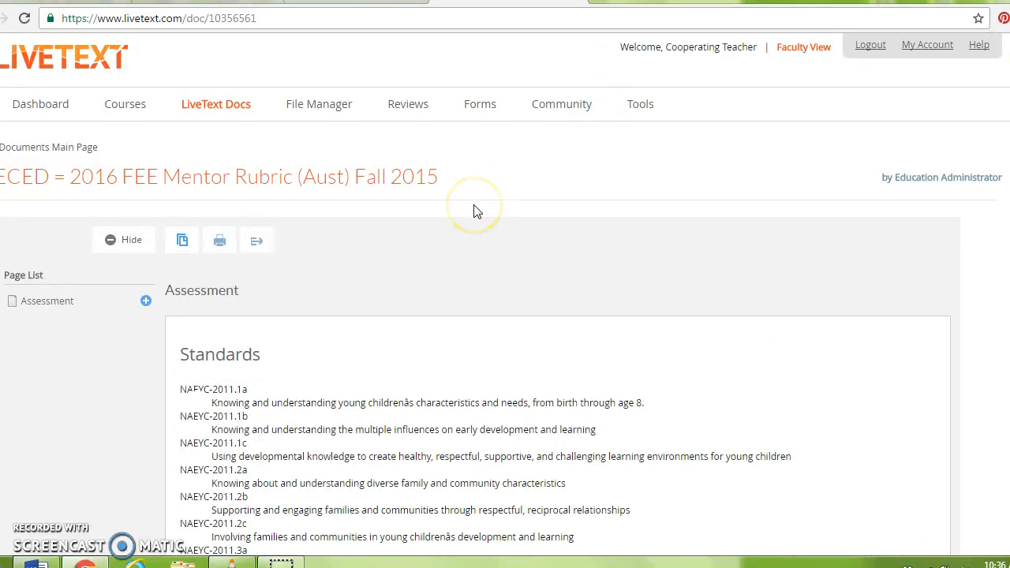
click(32, 108)
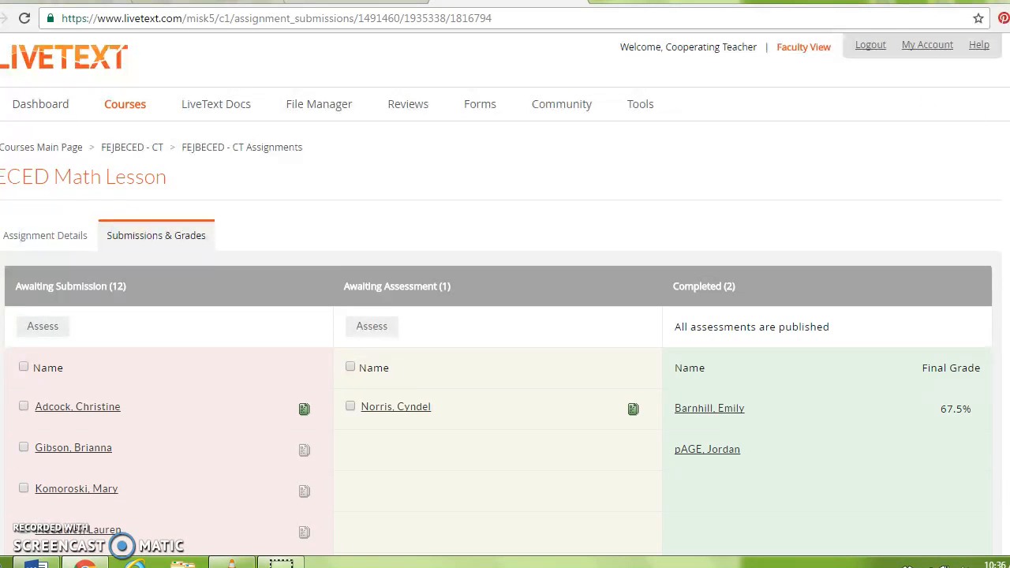
Open the Math Lesson assessment page for the second student in Awaiting Submission
scroll(505, 316, down, 4)
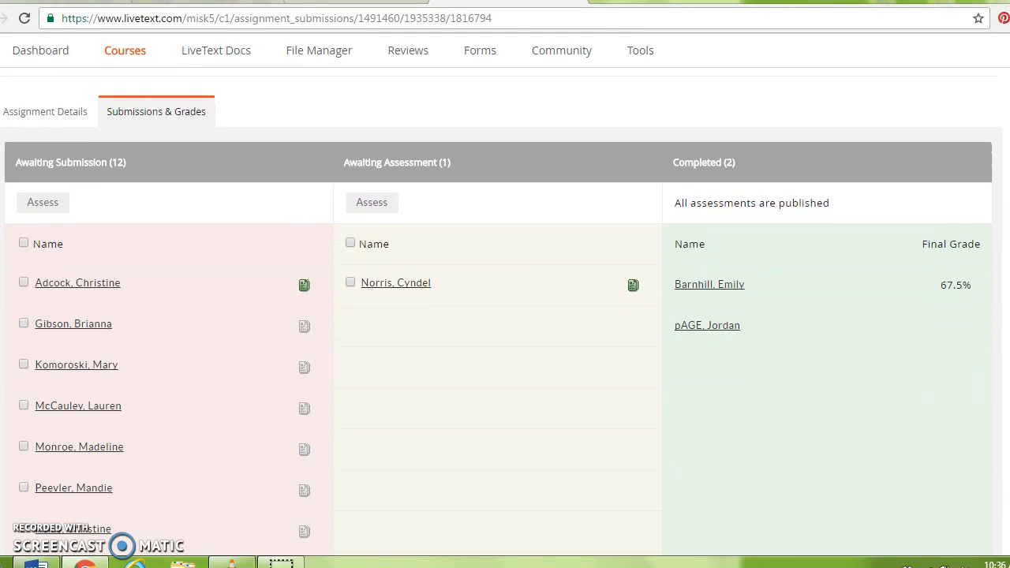
scroll(505, 316, down, 1)
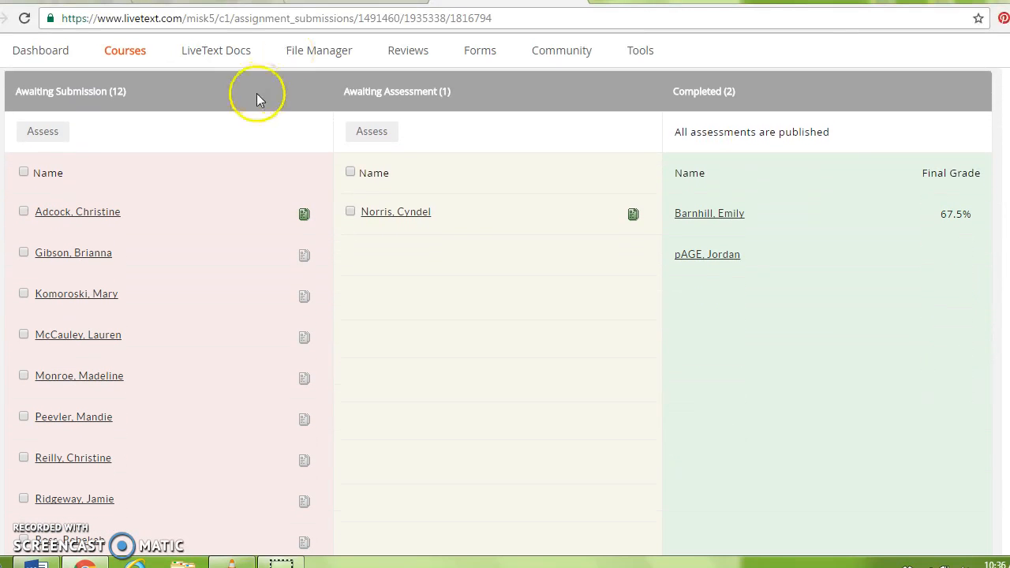
click(85, 256)
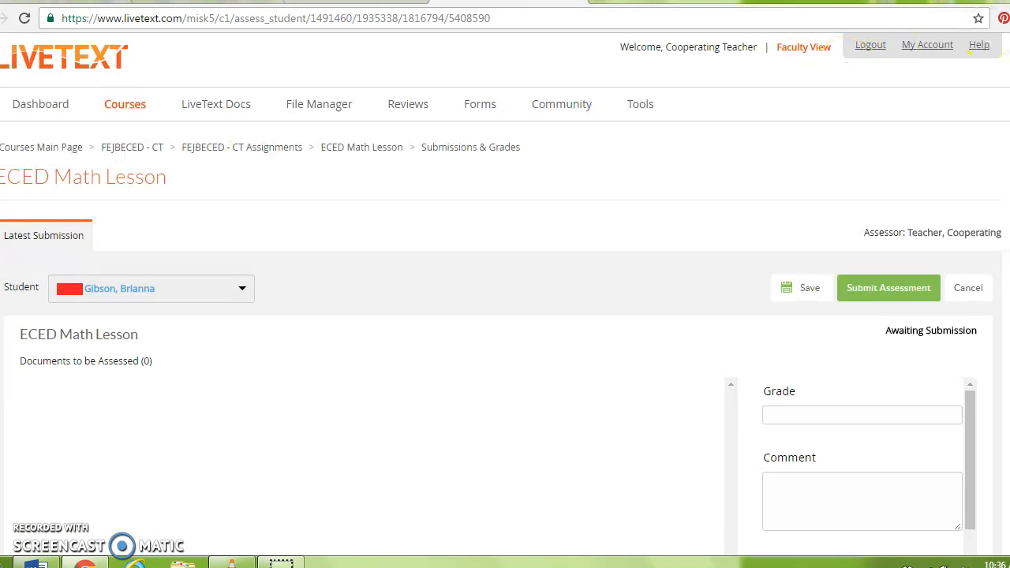
Expand the rubric to show the Distinguished (4 pts) through Beginning (1 pt) and N/A levels
scroll(505, 315, down, 4)
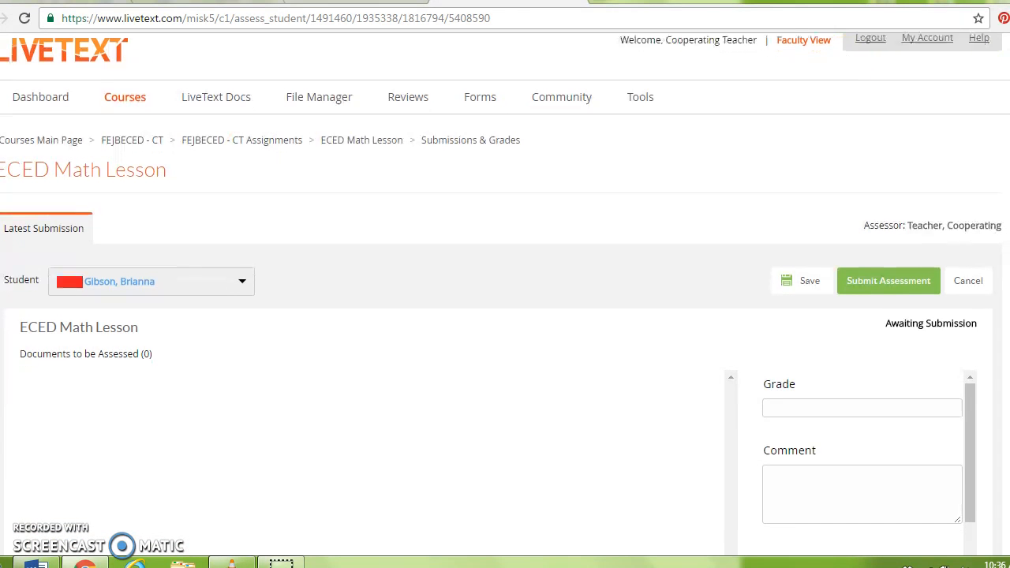
scroll(505, 315, down, 3)
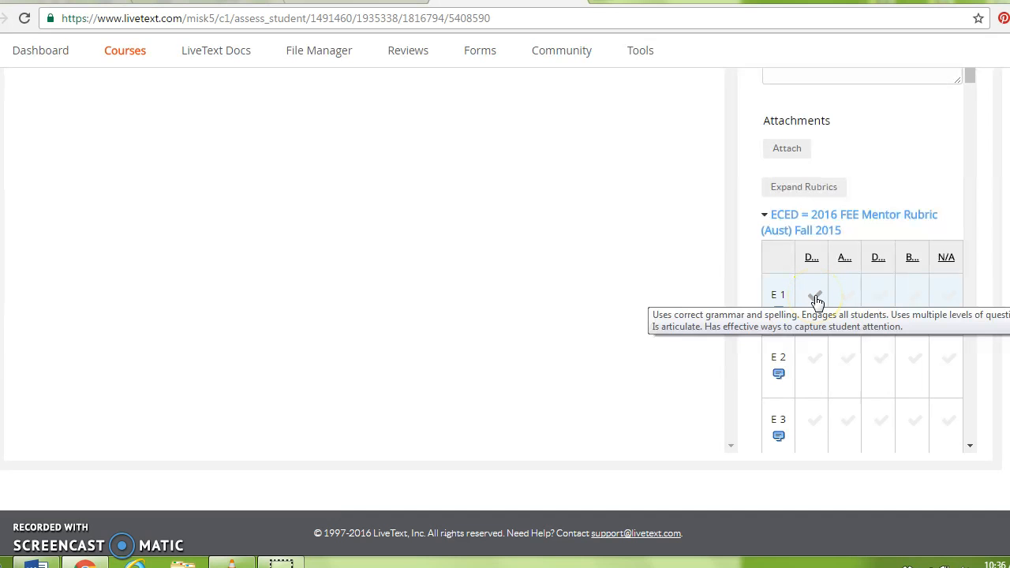
click(795, 189)
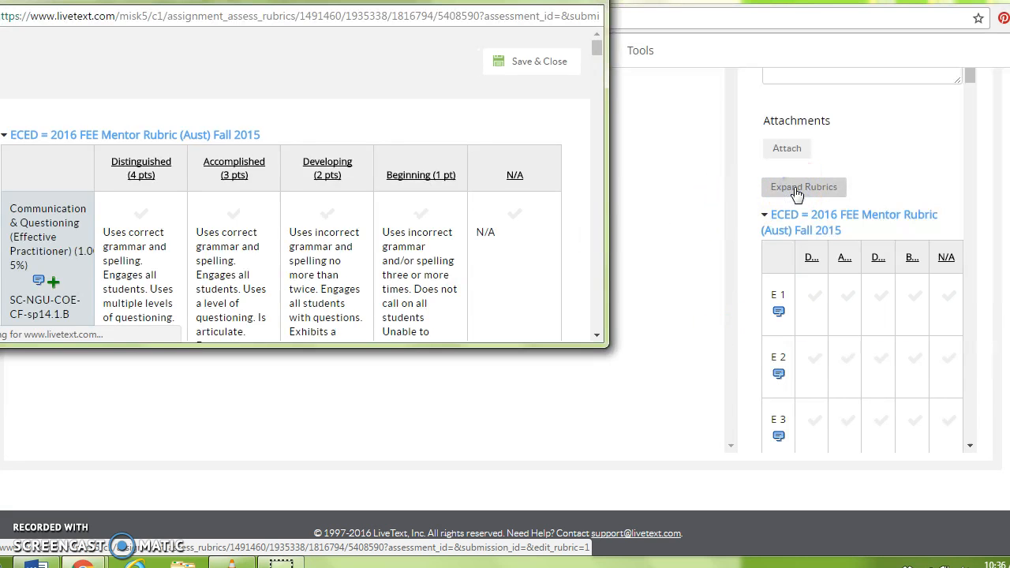
Rate Communication & Questioning, Resources and Time & Pacing as Developing, and Prepared as Accomplished
click(596, 49)
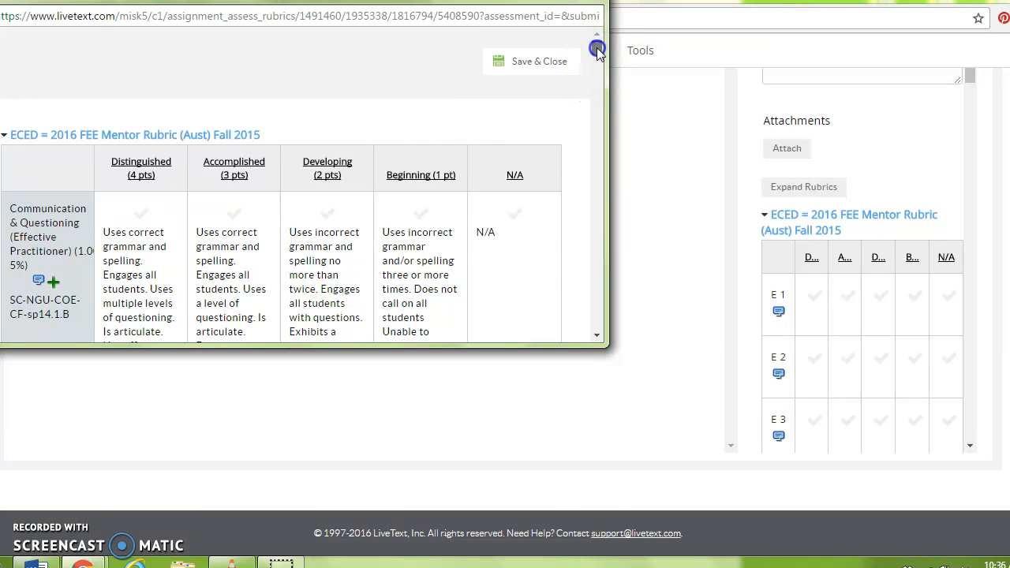
drag(597, 49, 597, 52)
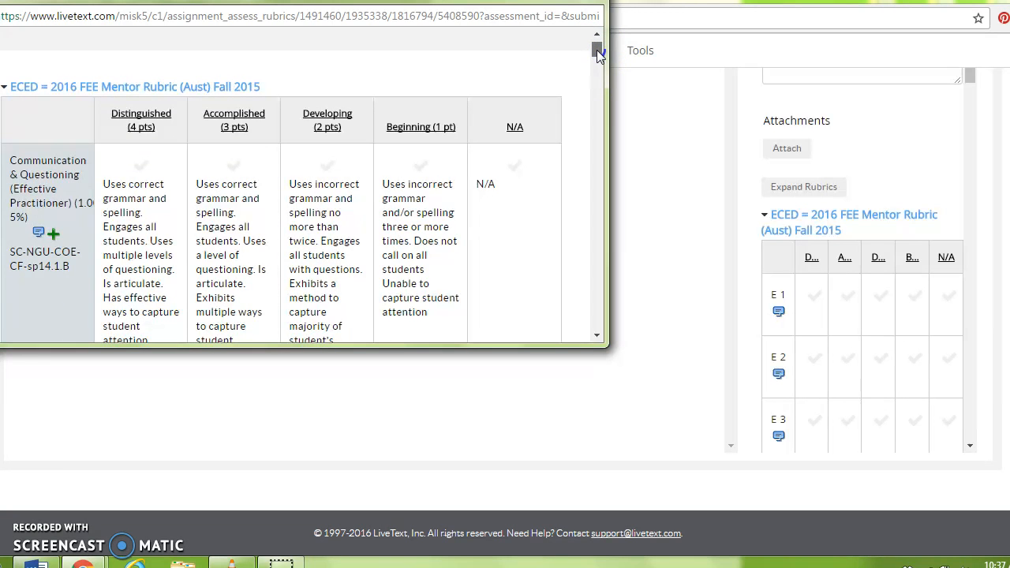
drag(597, 51, 597, 53)
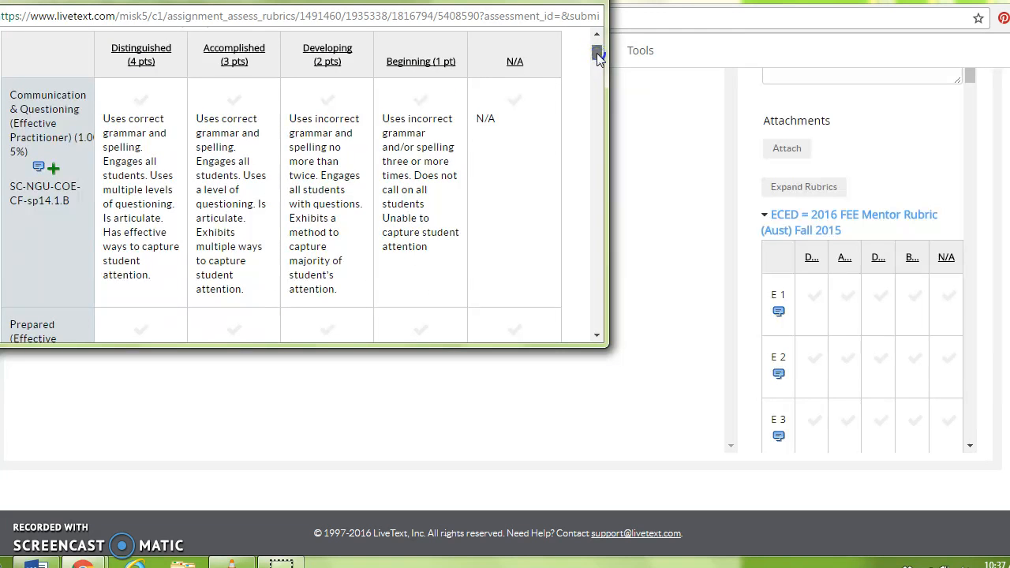
click(293, 93)
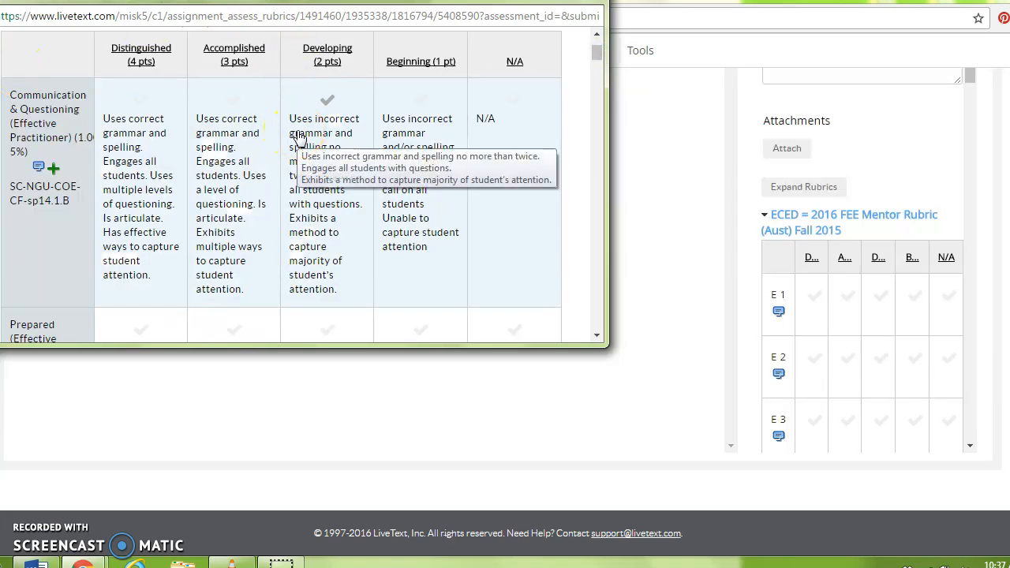
click(298, 136)
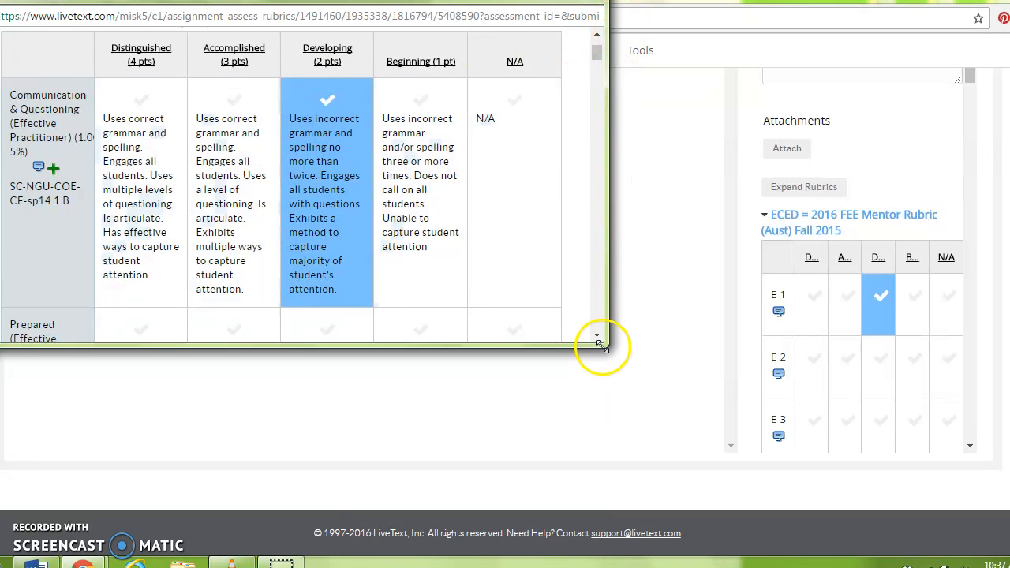
scroll(596, 337, down, 4)
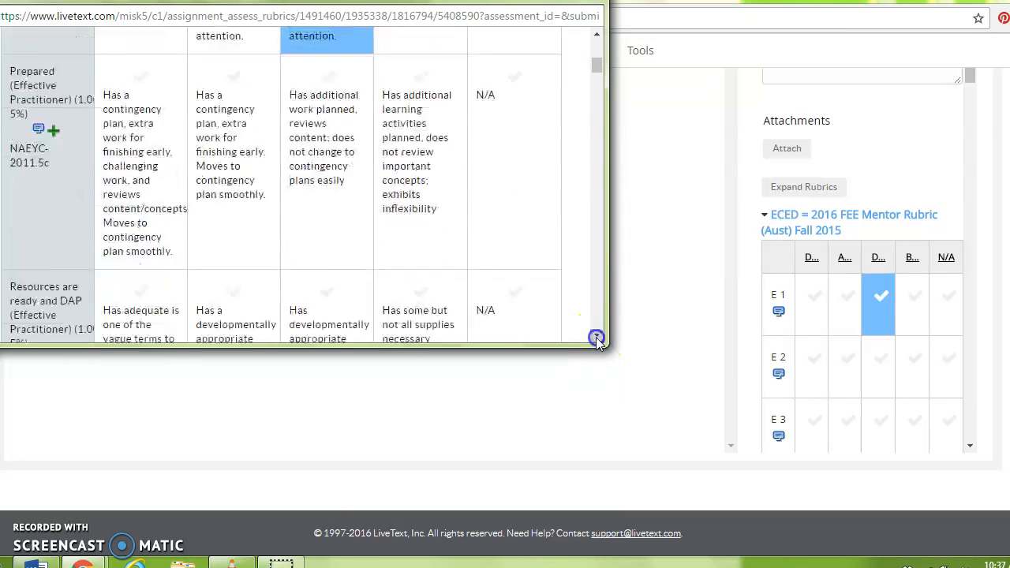
click(216, 134)
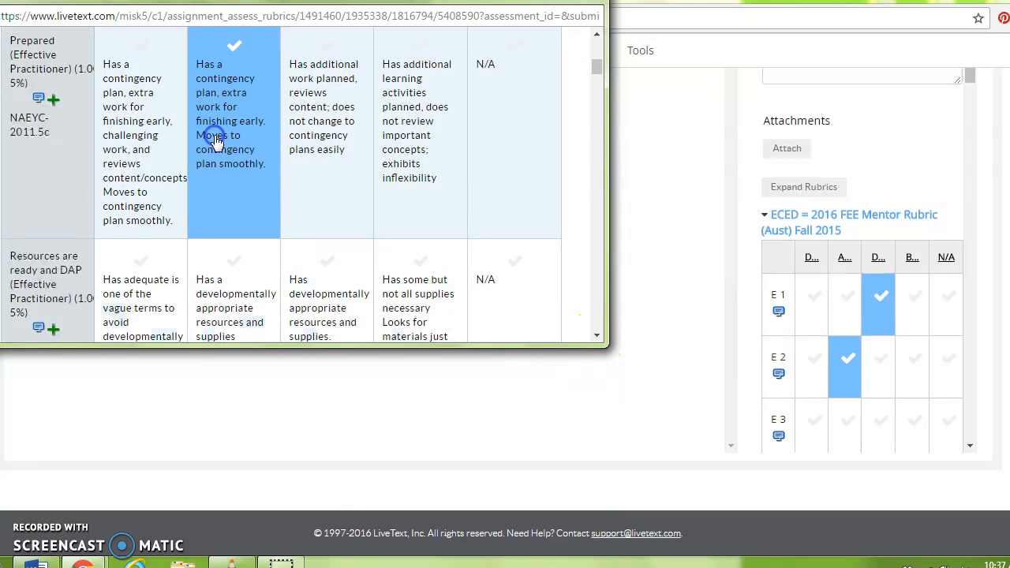
click(597, 336)
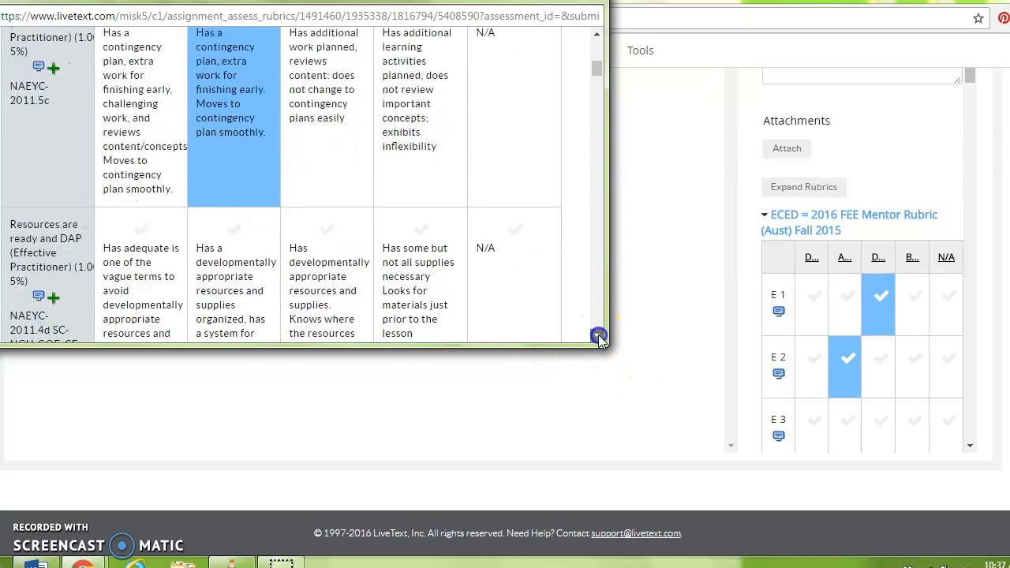
click(329, 151)
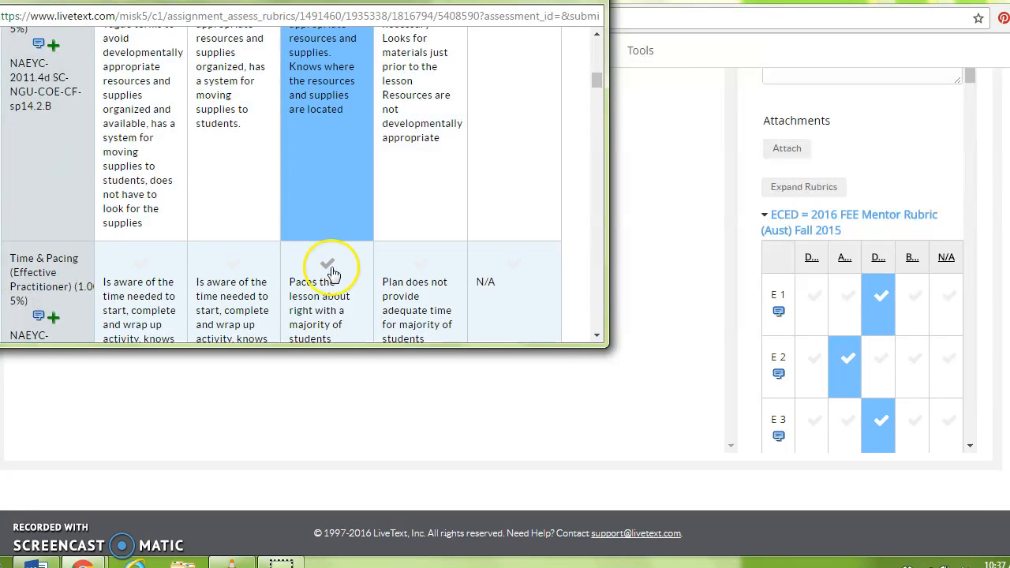
click(330, 292)
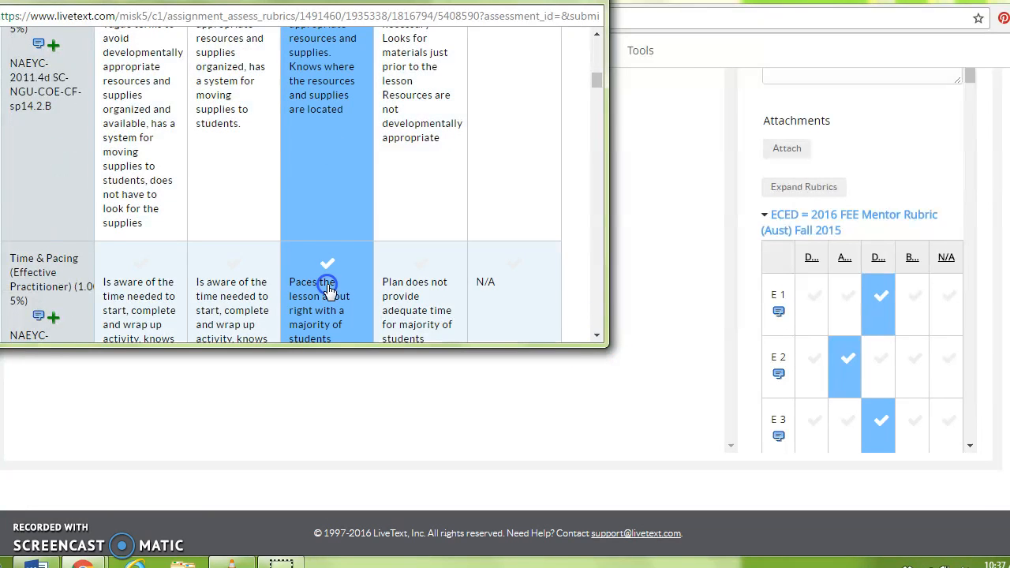
Rate Keeps students on task as Developing; teaching strategies, Assess & Review and Dress as Accomplished
click(598, 336)
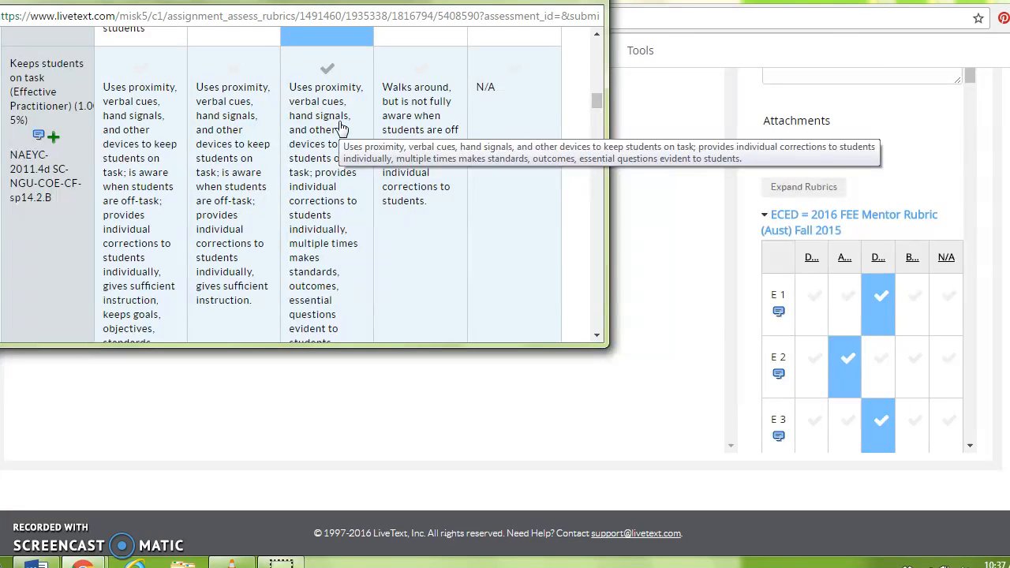
click(341, 128)
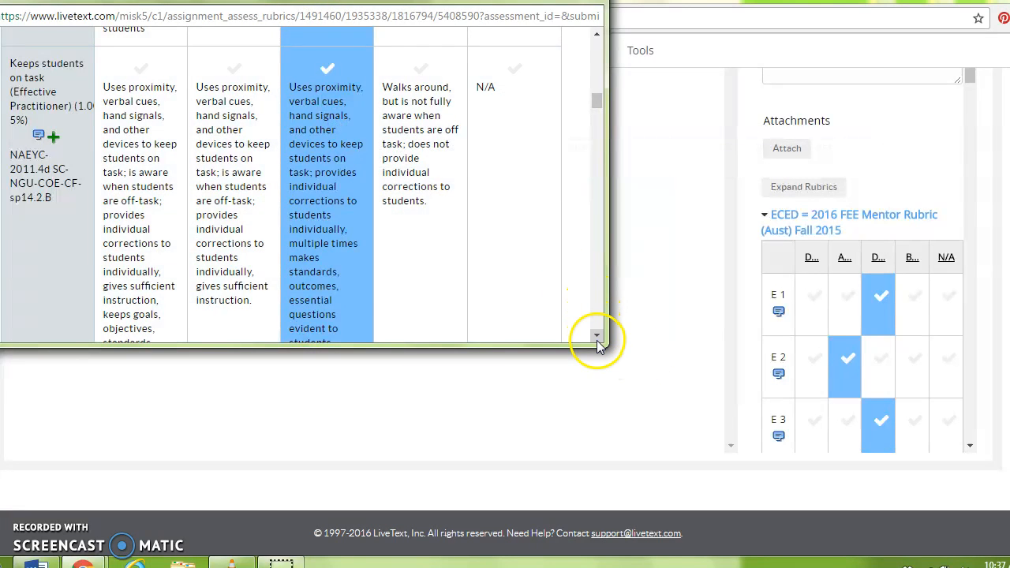
click(597, 336)
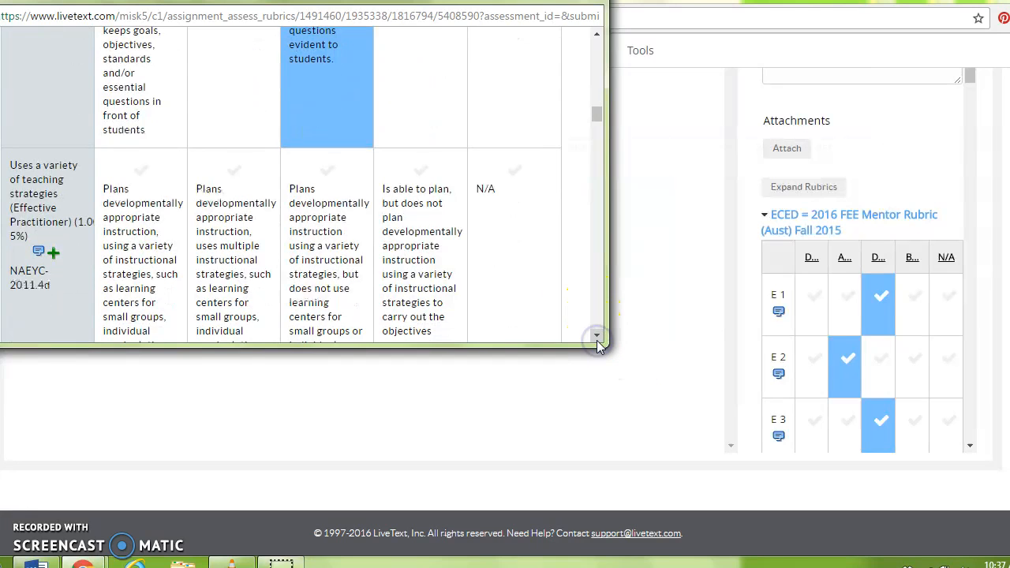
click(239, 228)
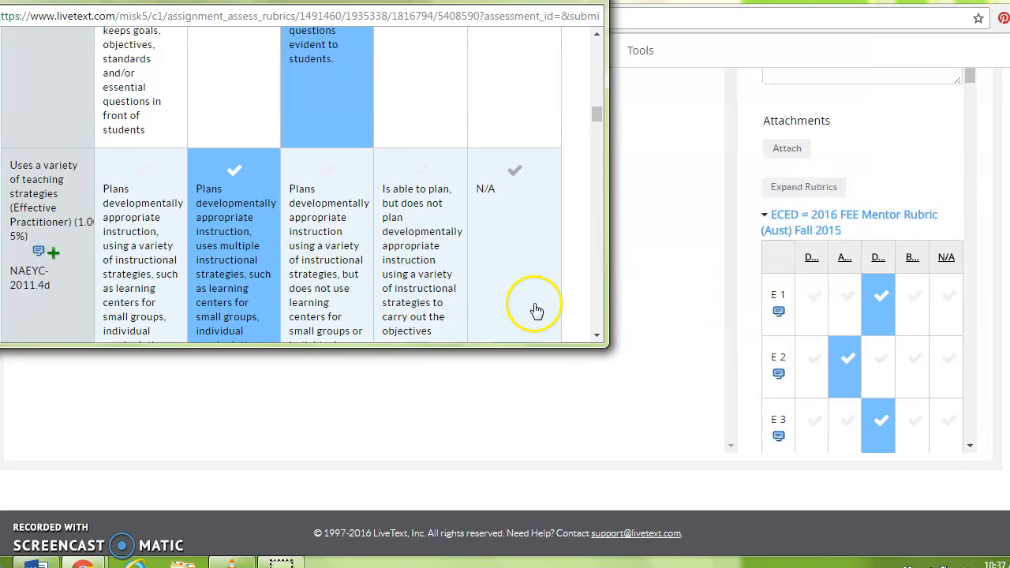
click(596, 336)
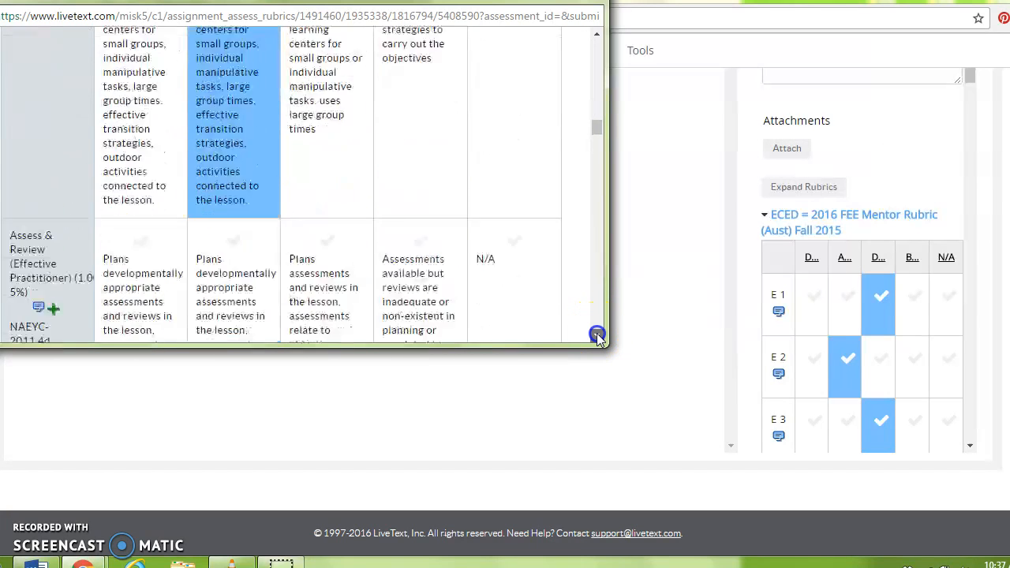
click(597, 336)
click(251, 137)
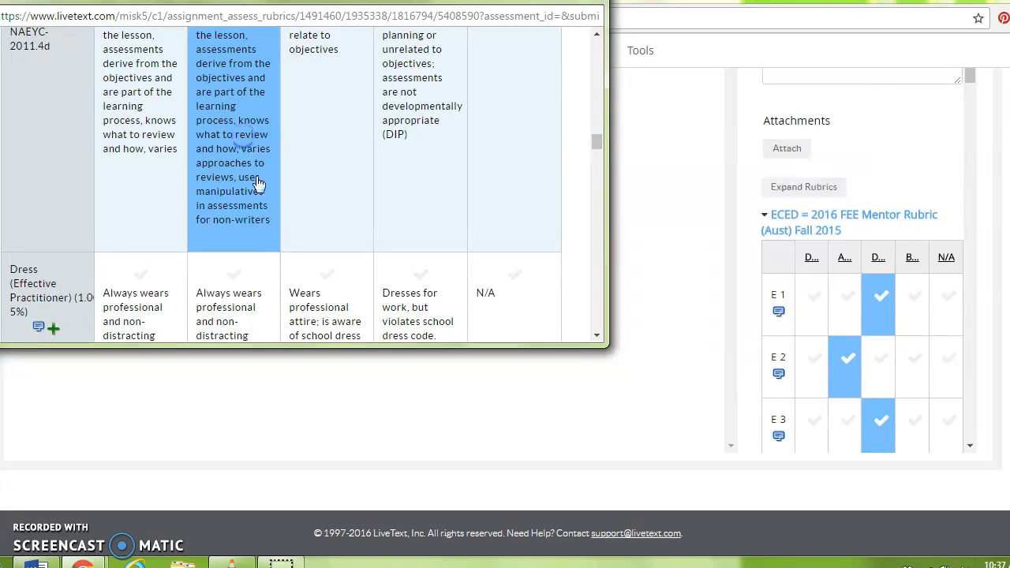
click(264, 317)
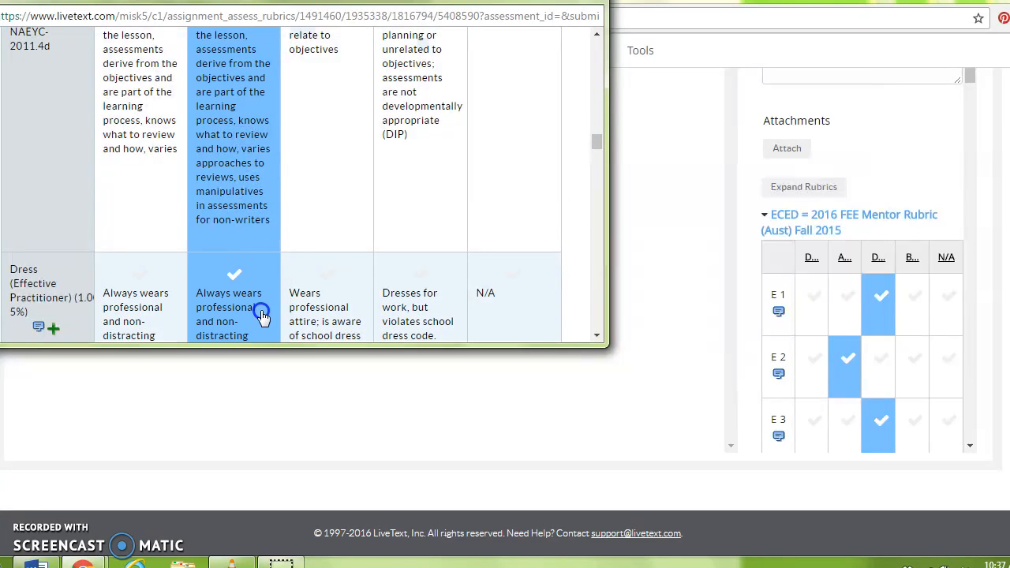
Rate Enthusiasm and Effective Management as Developing; Follows Policies and Responsive as Accomplished
click(597, 335)
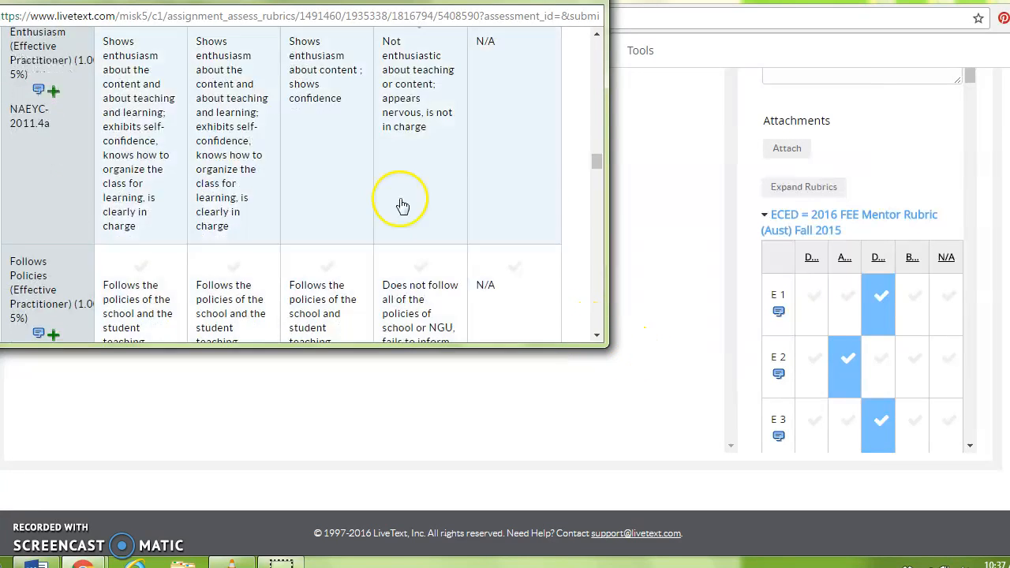
click(345, 142)
click(264, 293)
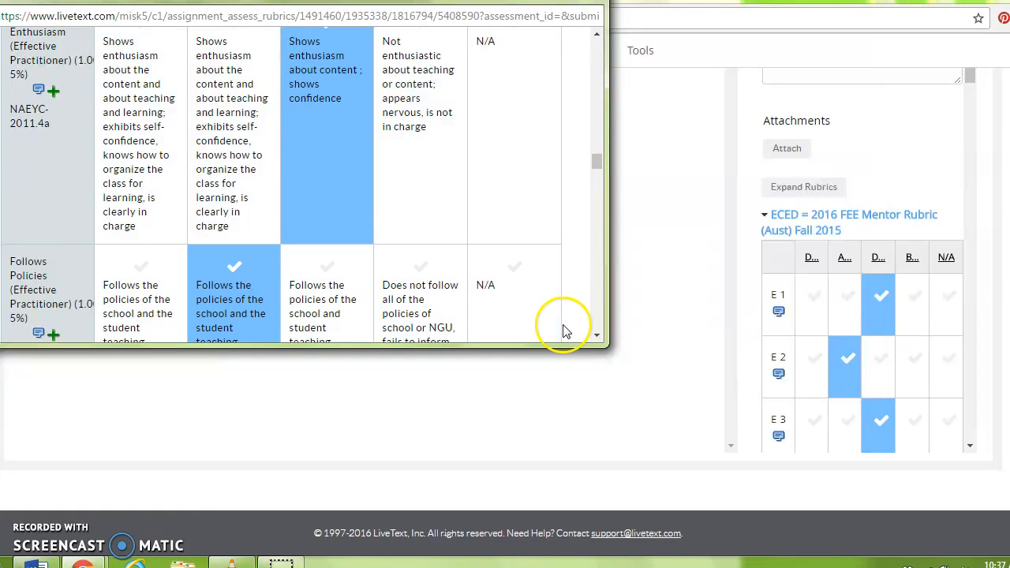
click(596, 335)
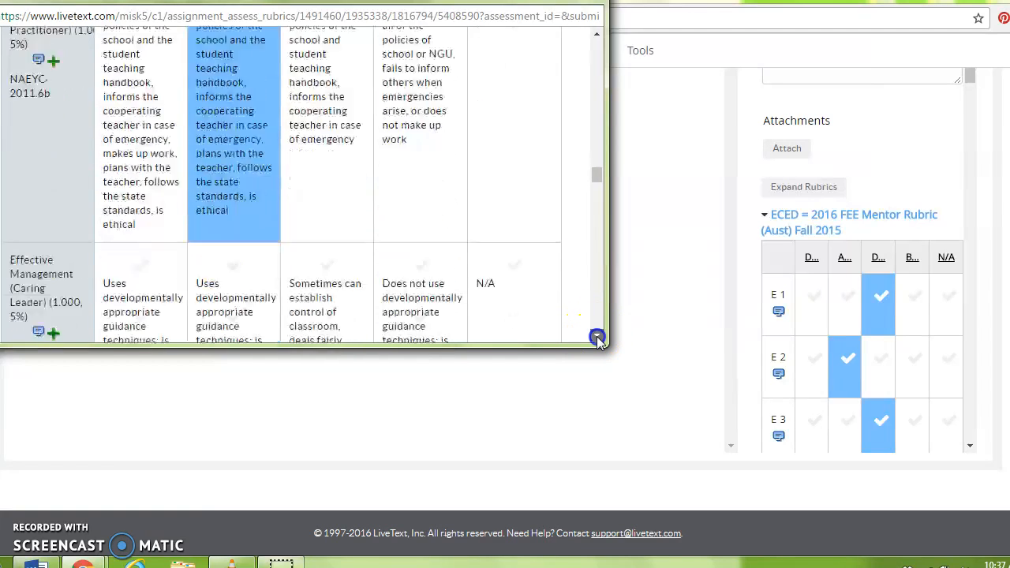
click(597, 336)
click(358, 145)
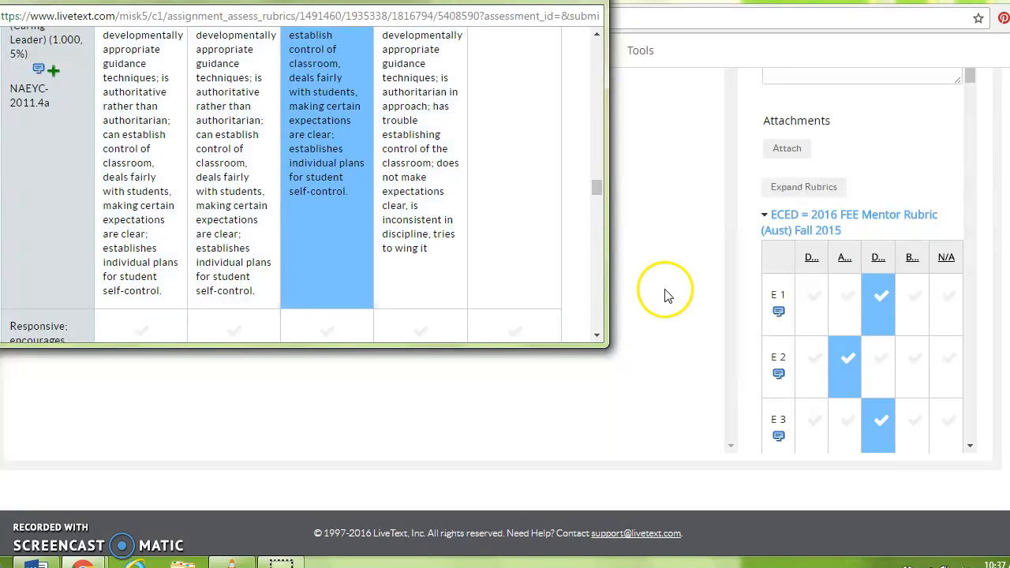
click(597, 335)
scroll(596, 334, down, 5)
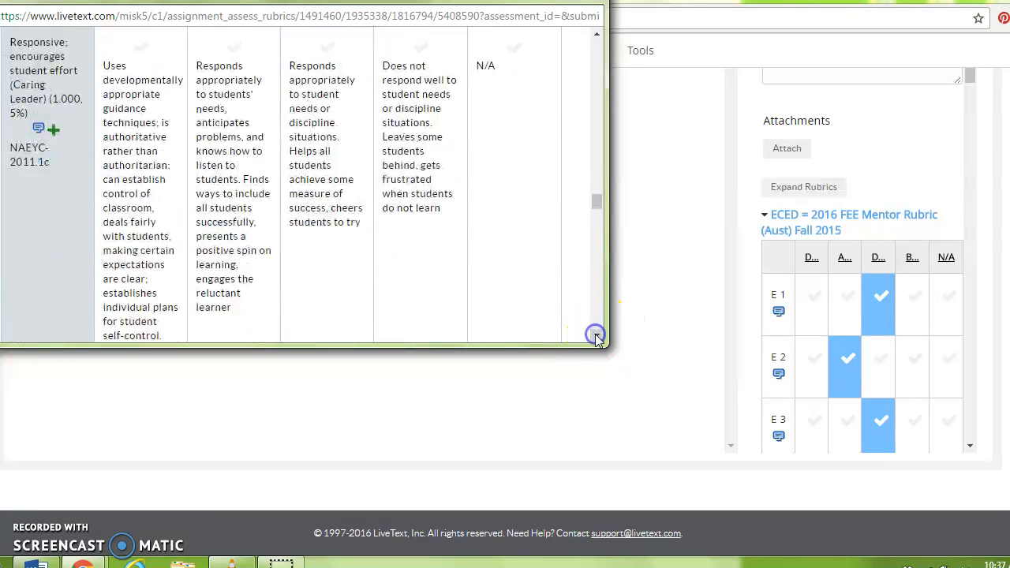
click(253, 134)
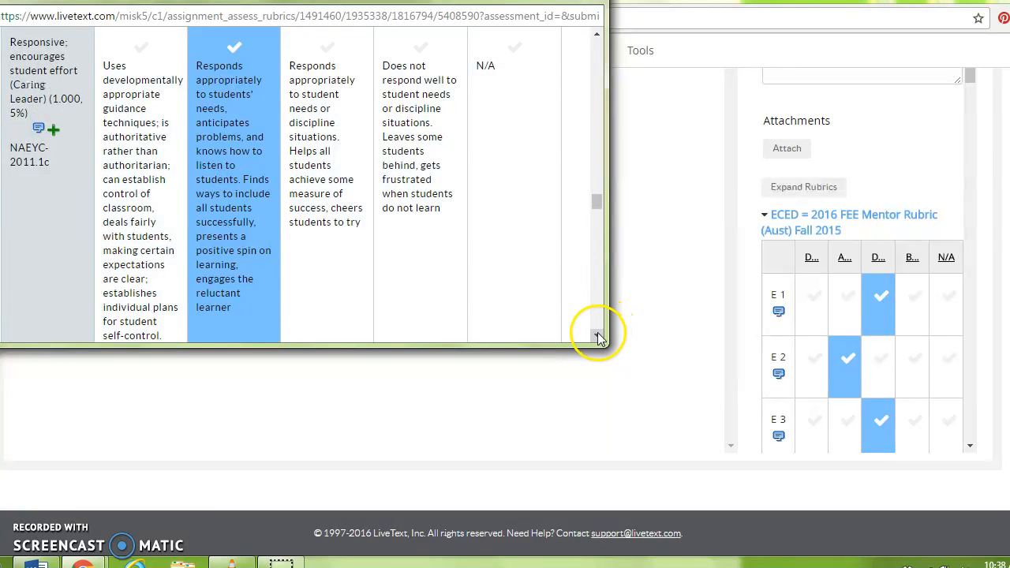
Rate Praise & Correction and the lesson-plan row Developing; behavior-directing, Respect for Diversity, SC Standards Accomplished
click(596, 335)
click(296, 240)
click(597, 335)
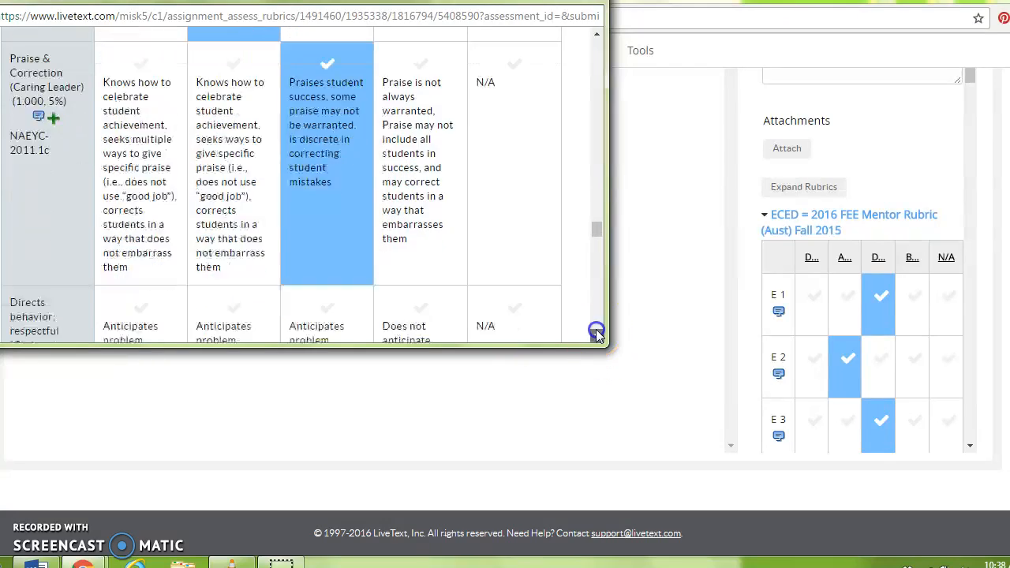
click(210, 126)
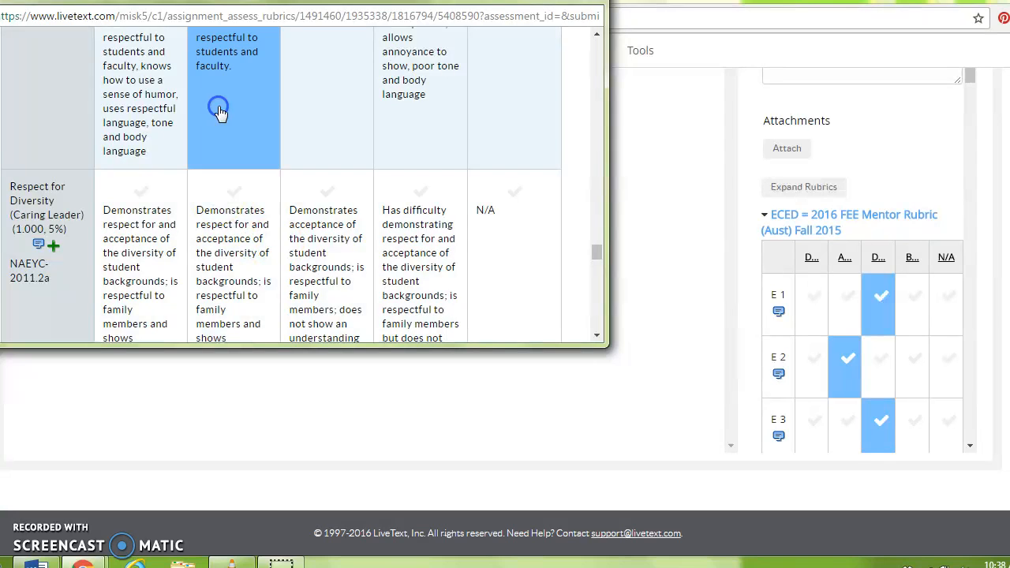
click(232, 248)
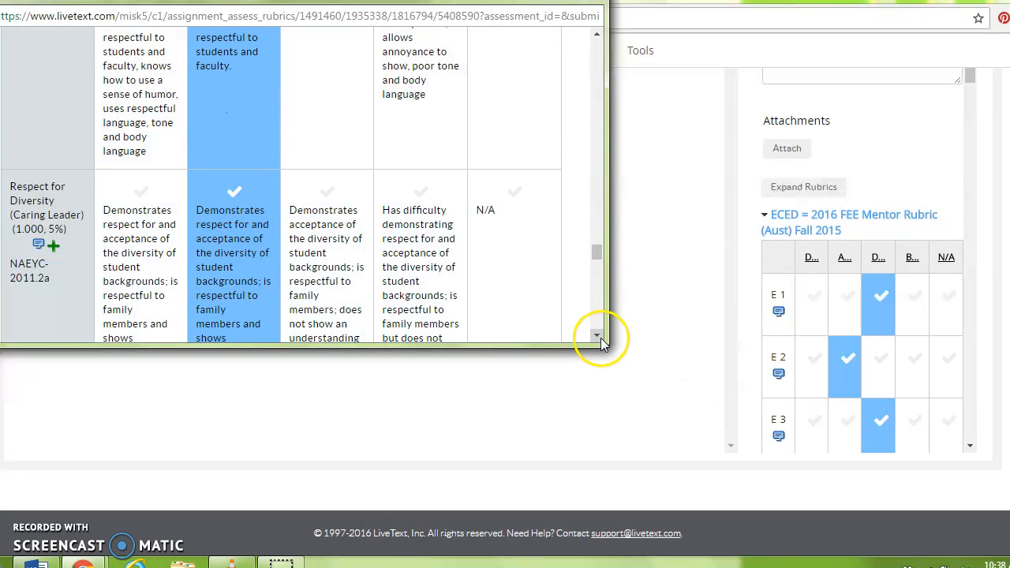
click(599, 337)
click(599, 337)
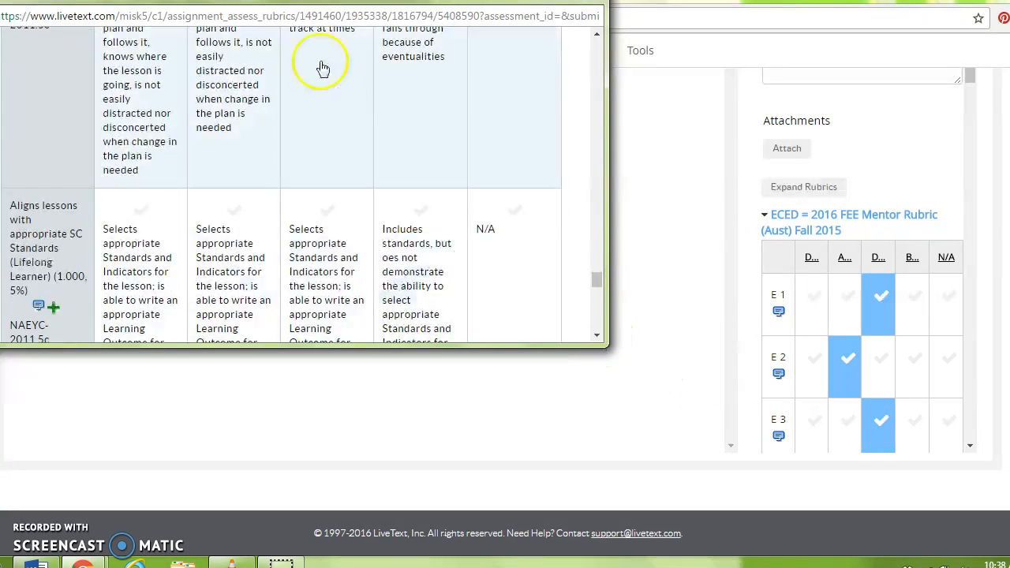
click(334, 74)
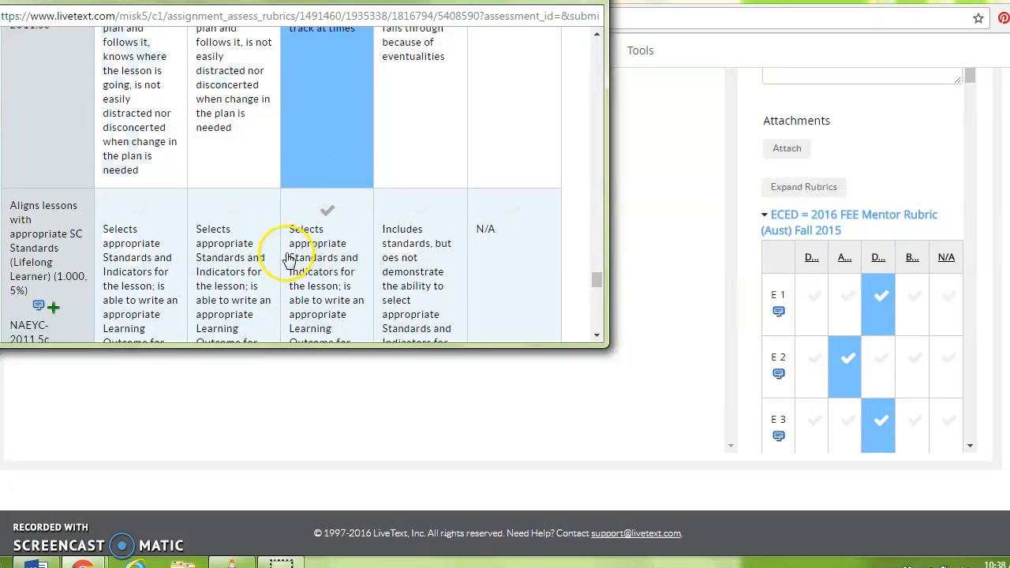
click(242, 260)
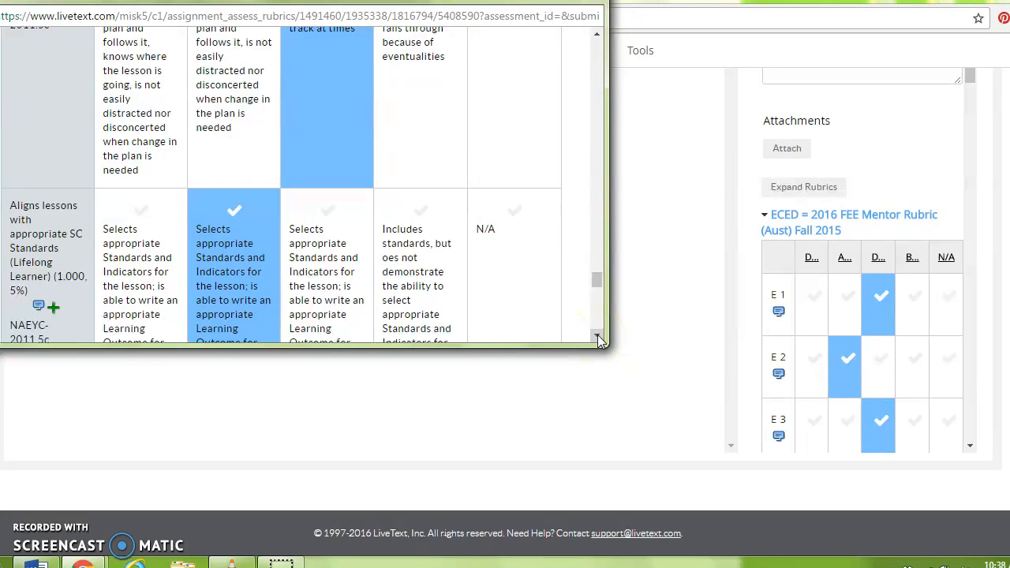
Score Demonstrates Initiative, Modifies plans and Uses Assessments at their lowest descriptors, then close the rubric
click(597, 337)
click(597, 337)
click(597, 338)
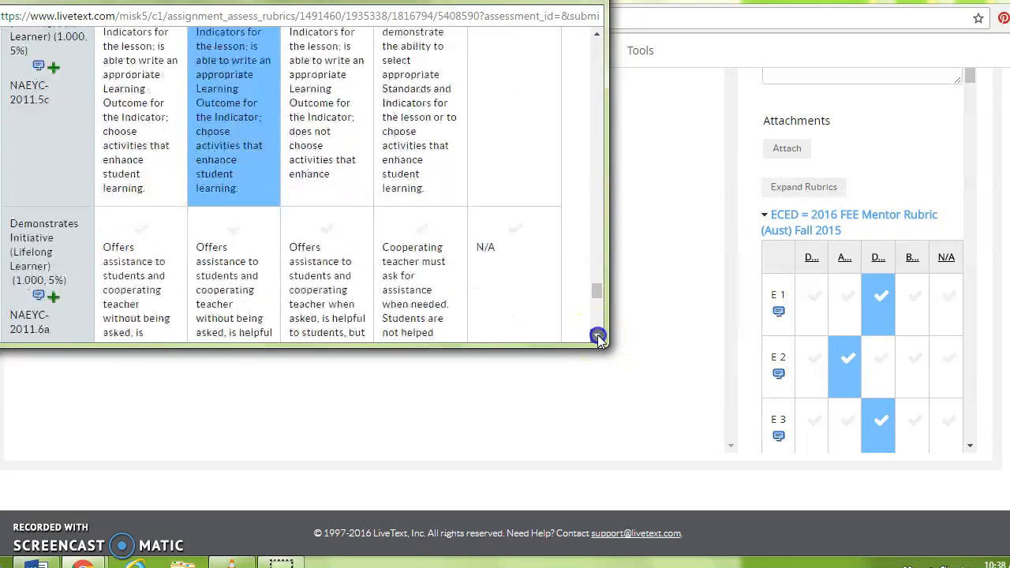
click(597, 338)
click(446, 165)
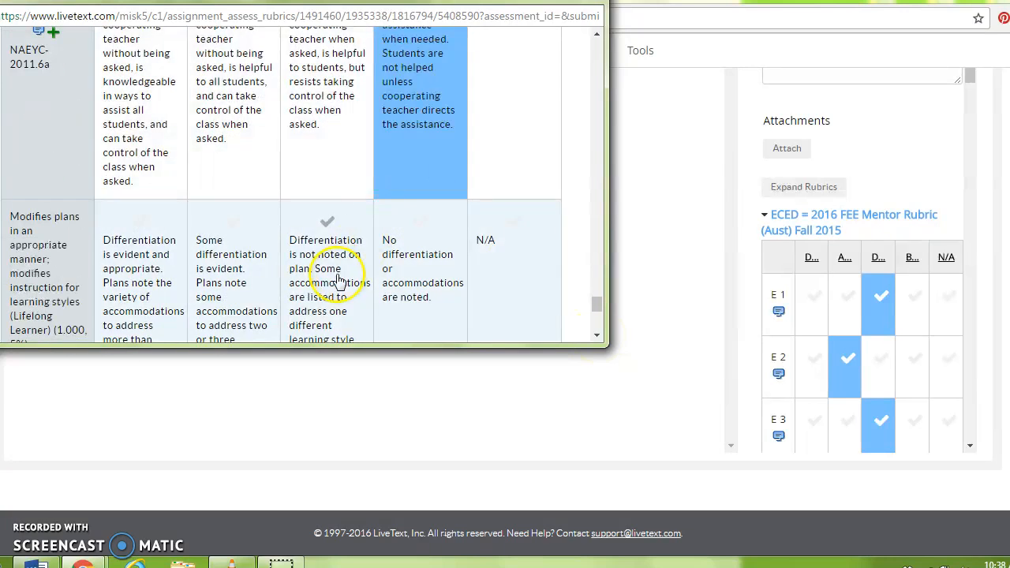
click(338, 280)
click(597, 335)
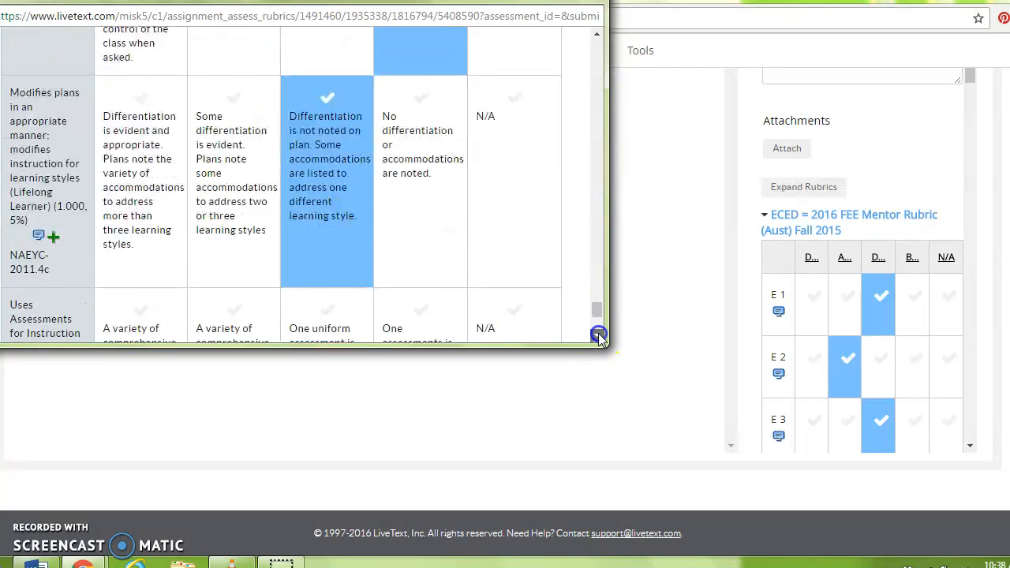
click(597, 333)
click(318, 161)
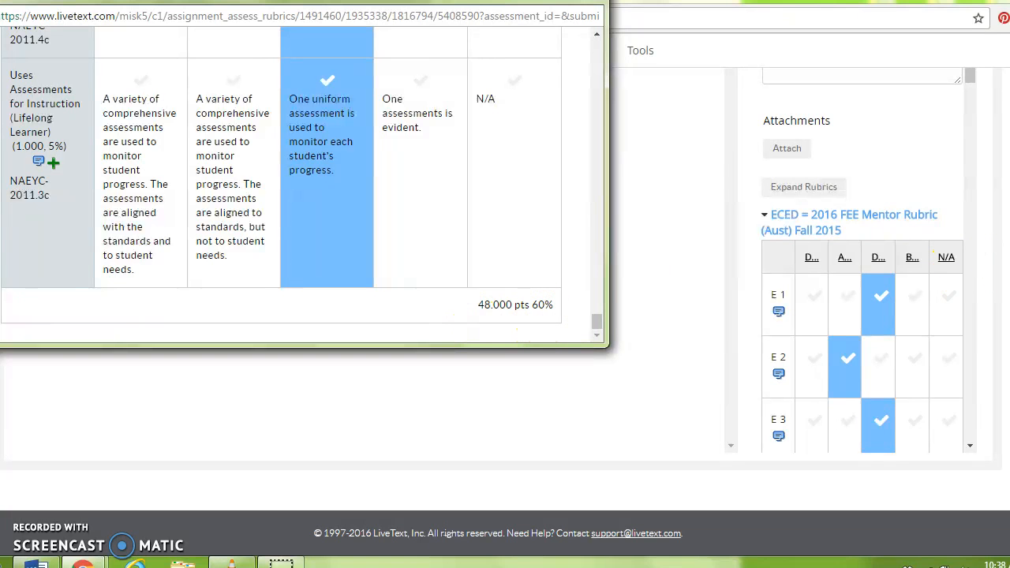
drag(1009, 257, 1009, 70)
Enter a grade of 60% and confirm the rubric panel totals 48.000 pts (60%)
click(809, 280)
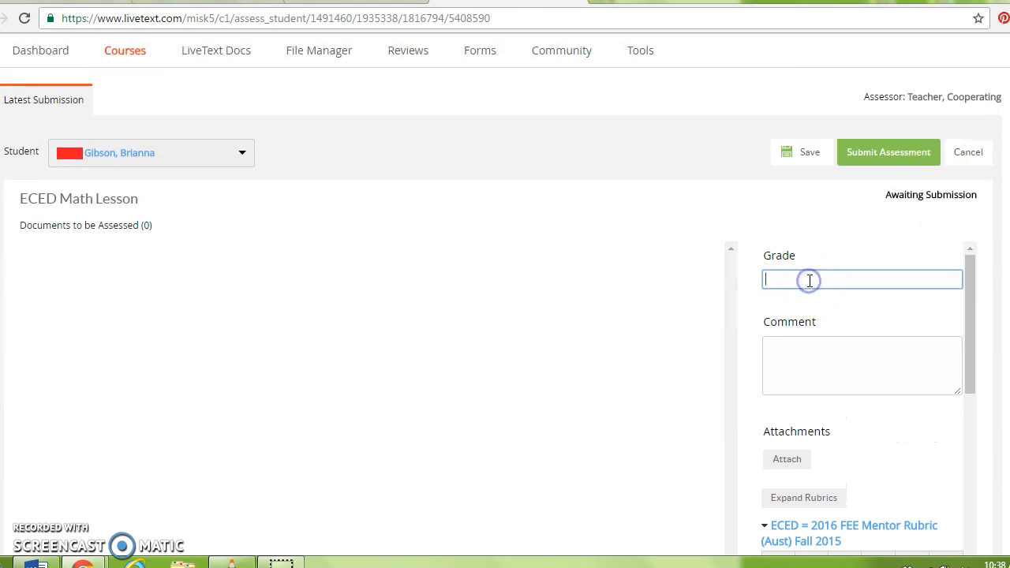
text(60%)
drag(969, 297, 982, 567)
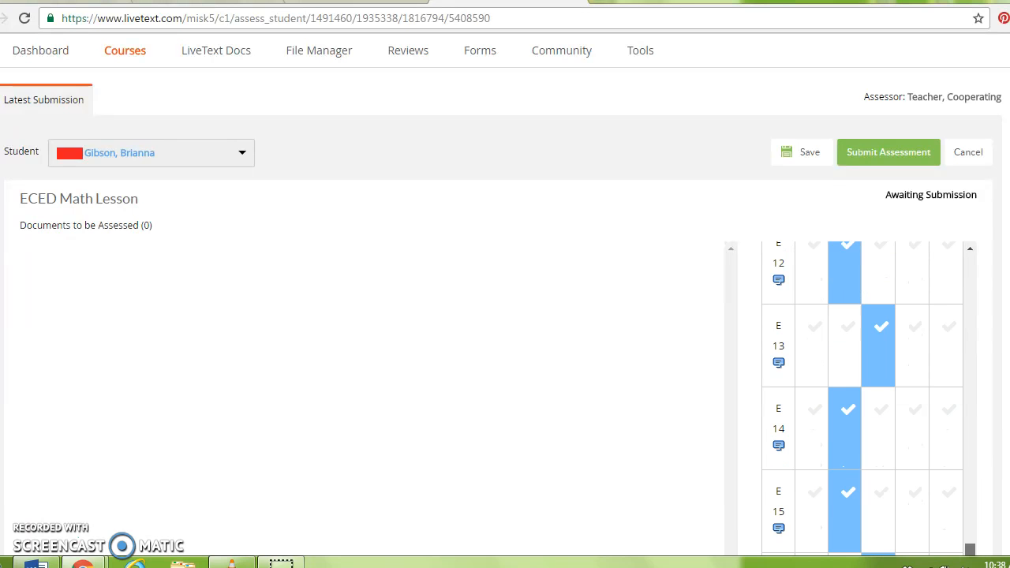
scroll(945, 352, down, 5)
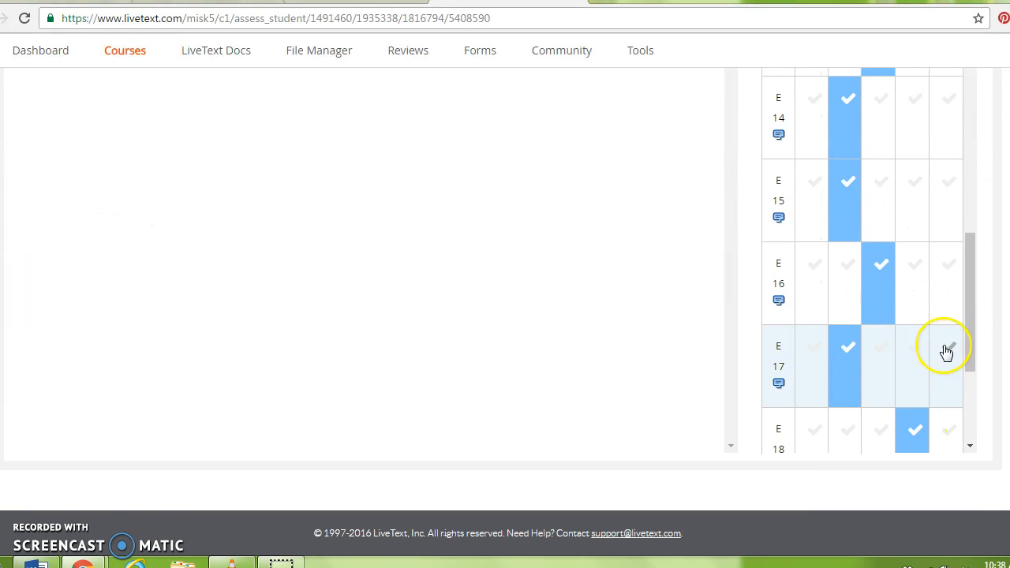
drag(965, 337, 975, 482)
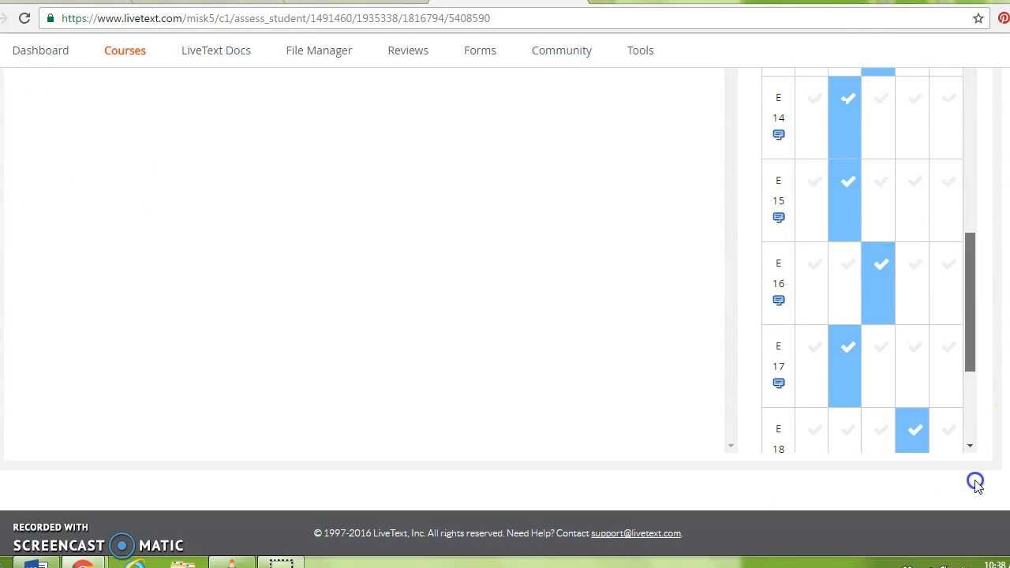
drag(965, 356, 971, 447)
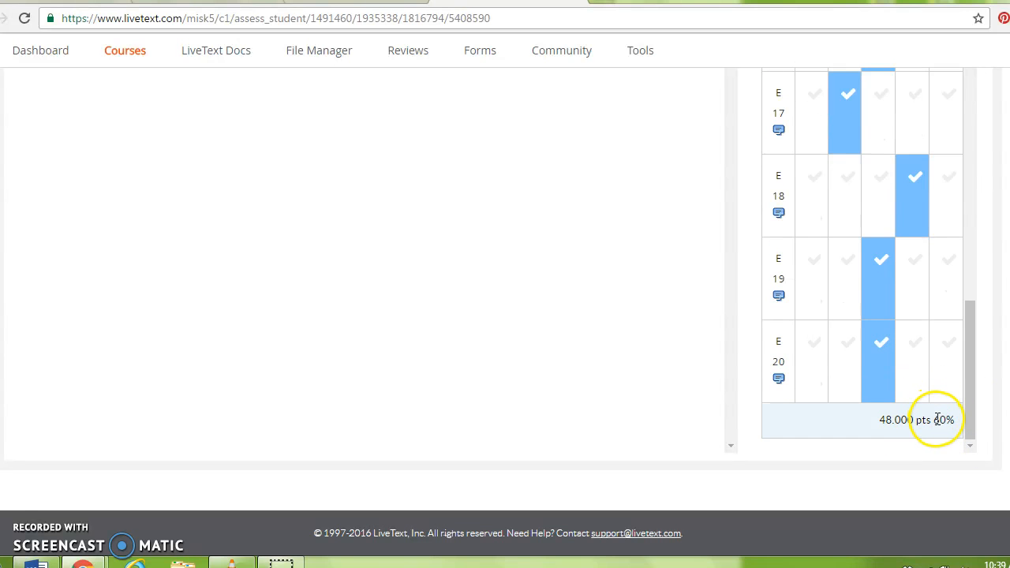
drag(971, 410, 962, 90)
scroll(860, 276, up, 5)
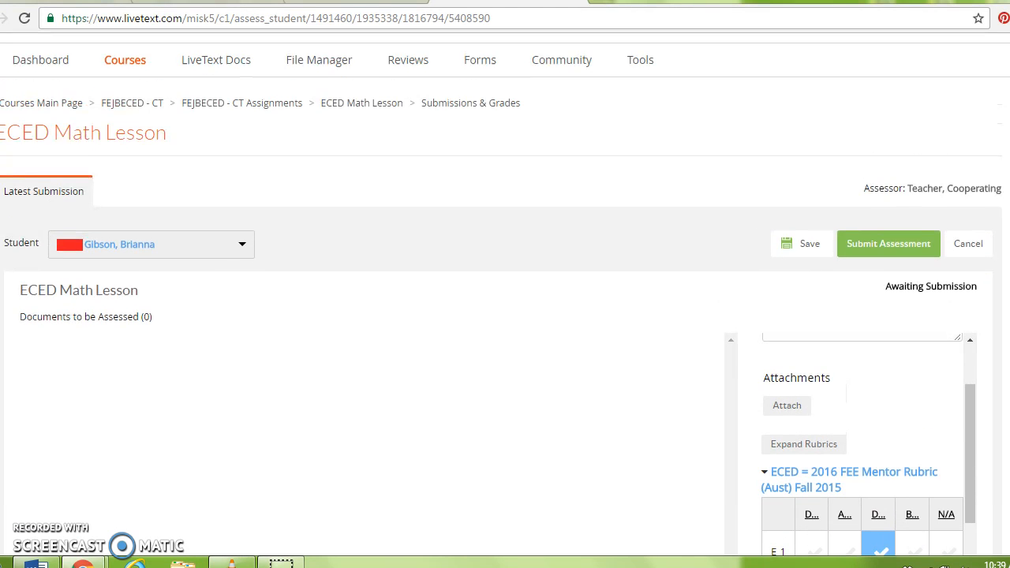
Write an overall comment that the student started with an appropriate standard for the math lesson
click(970, 464)
drag(970, 464, 969, 390)
click(789, 447)
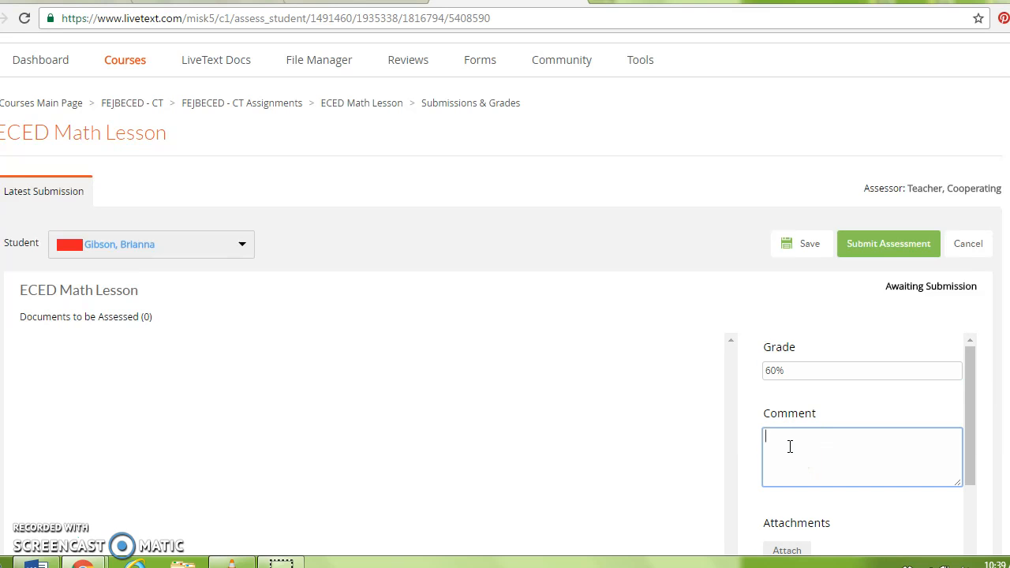
text(Brianna started with an appropriat)
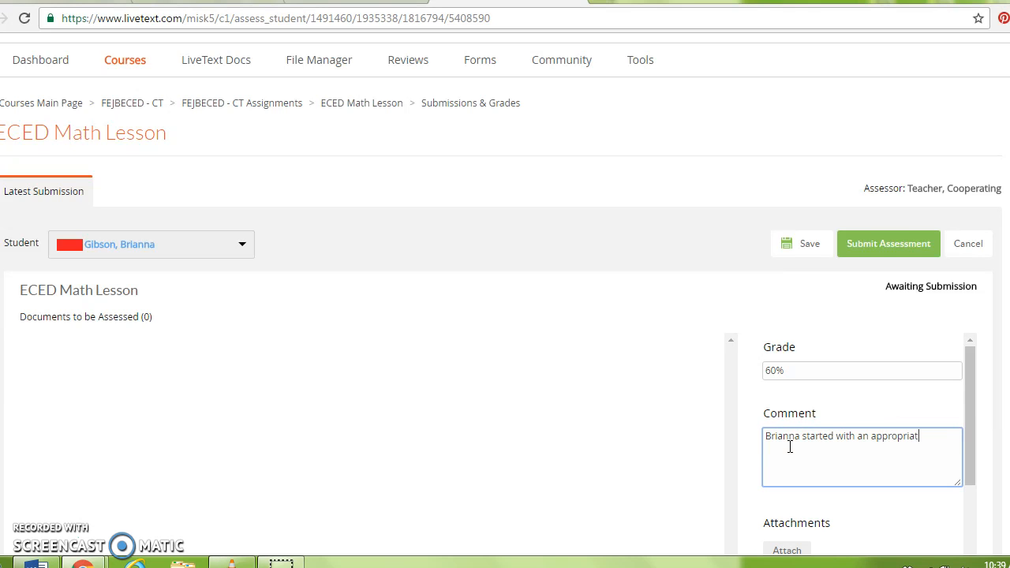
text(e standard for the math lesson.)
scroll(505, 315, down, 3)
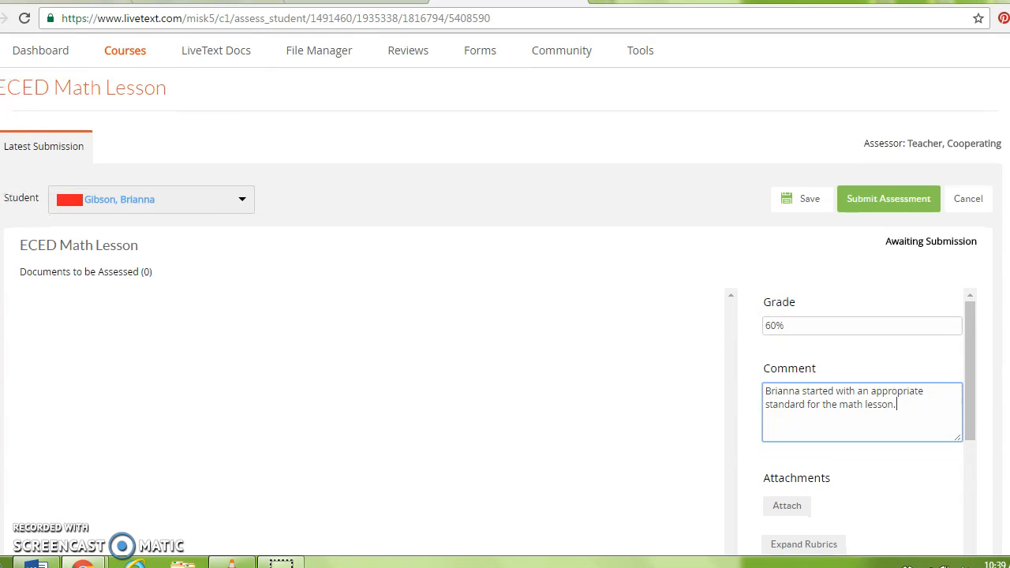
scroll(504, 316, down, 1)
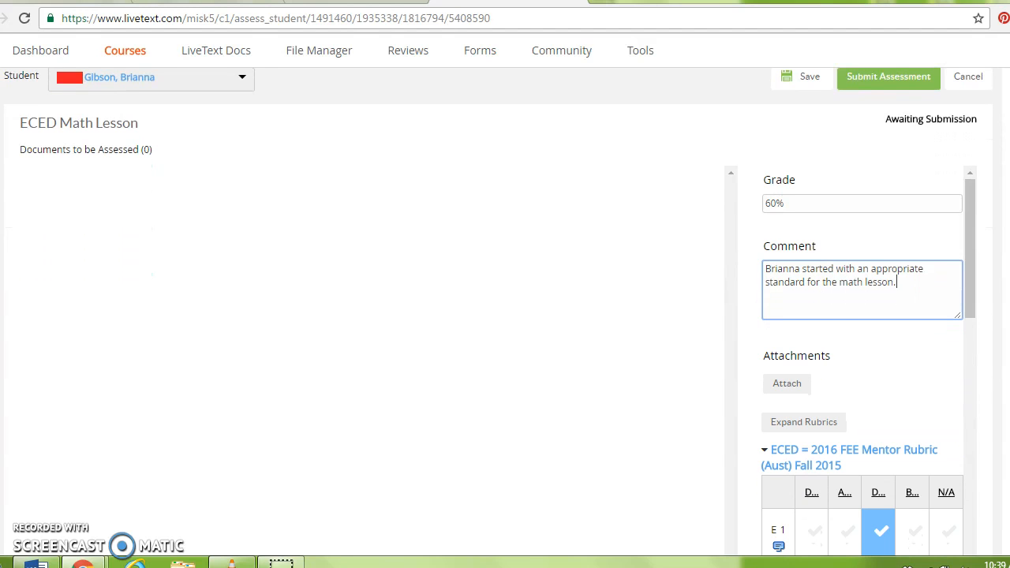
scroll(504, 316, down, 1)
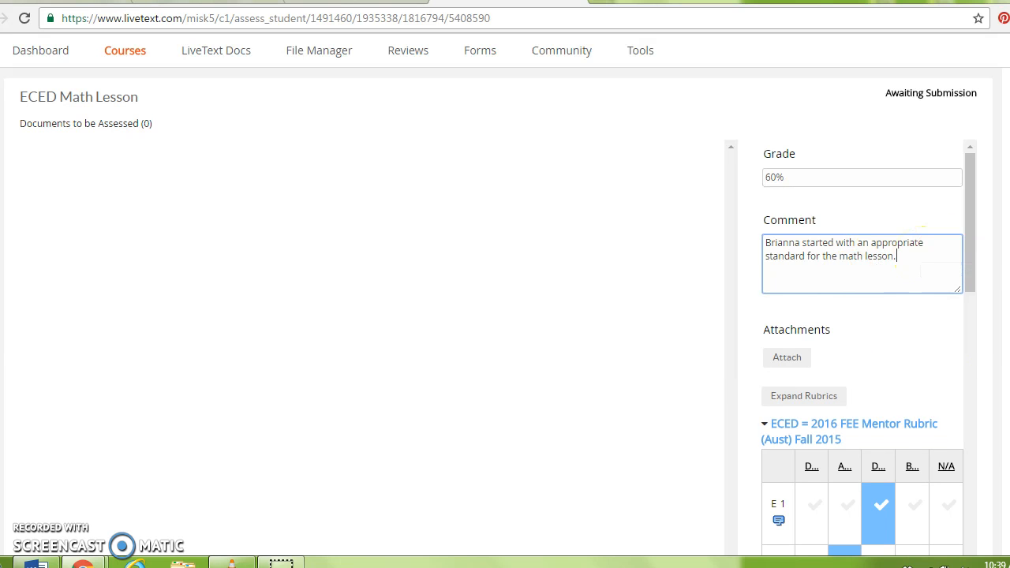
scroll(504, 316, down, 2)
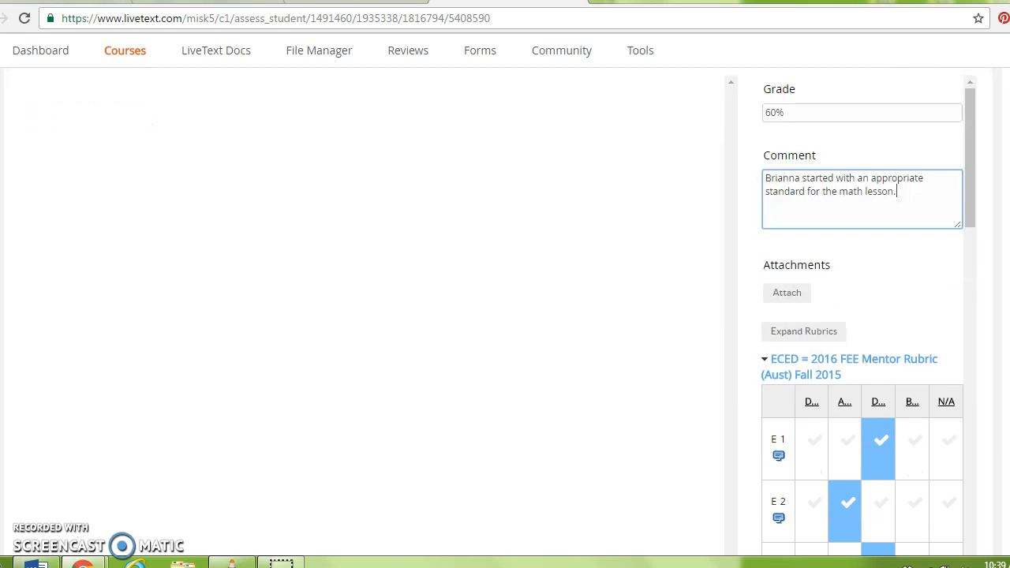
scroll(850, 312, down, 1)
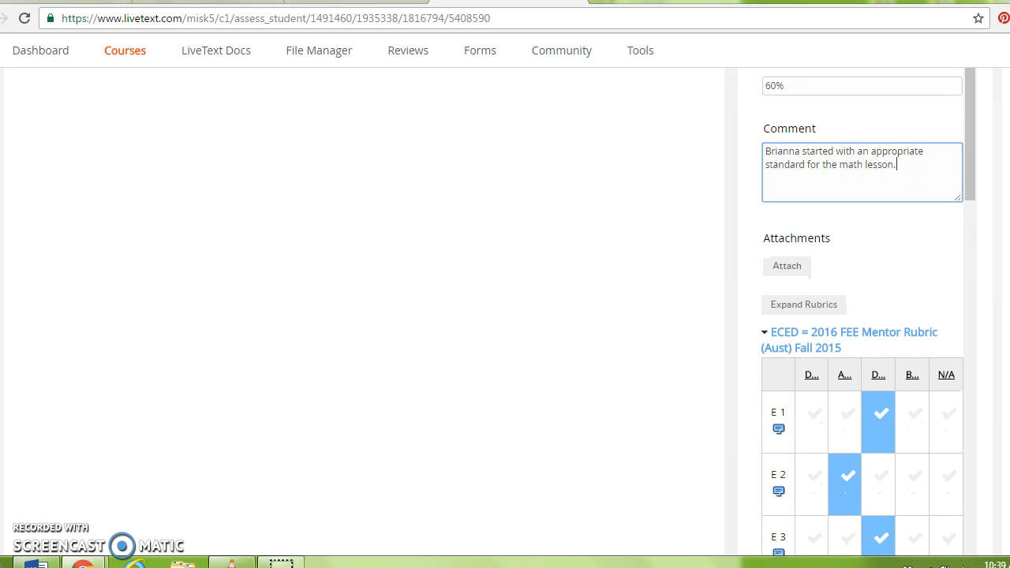
scroll(861, 316, down, 3)
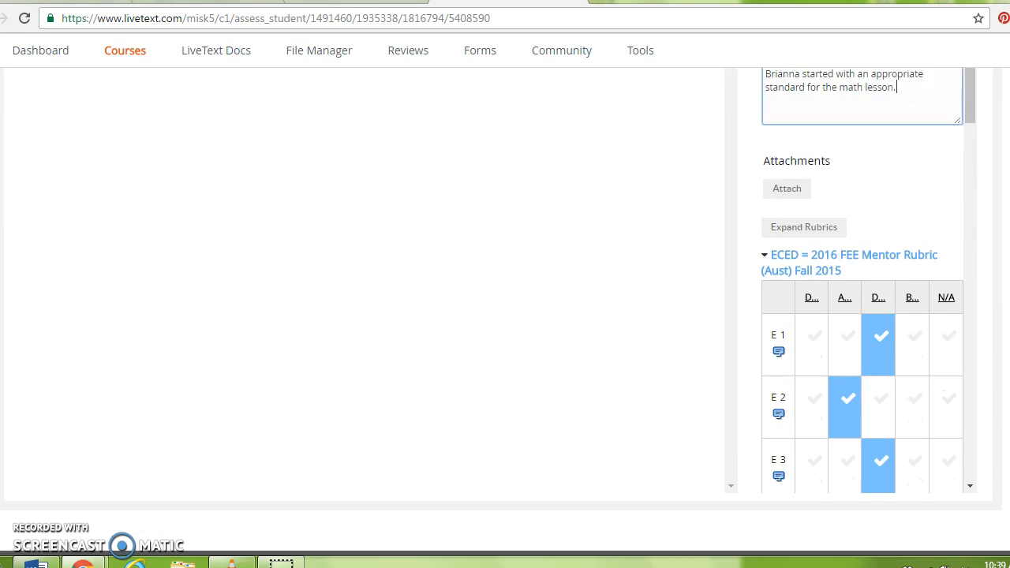
Add a blank comment row under rubric criterion E 1 and place the cursor in it
scroll(505, 316, down, 2)
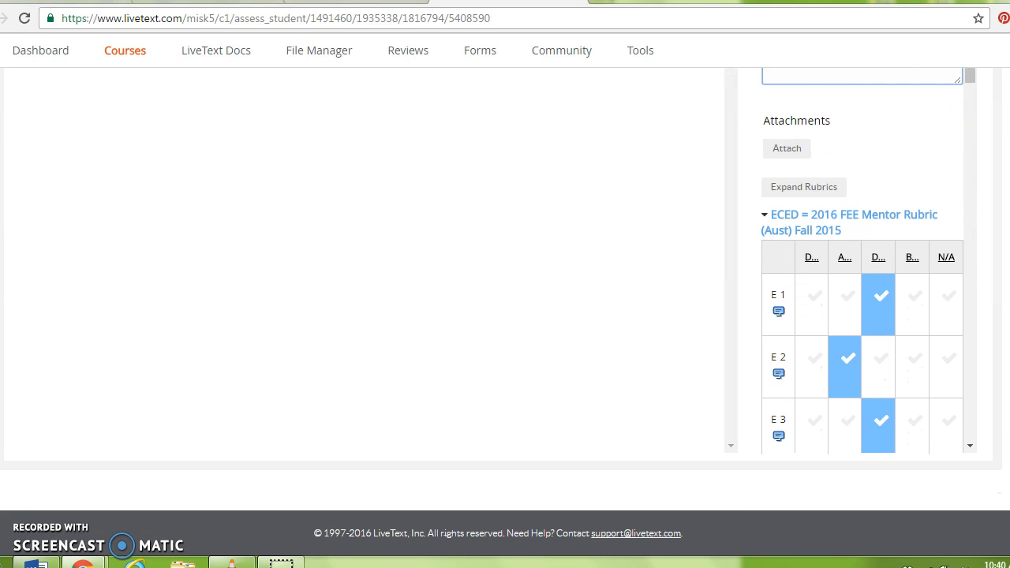
click(778, 314)
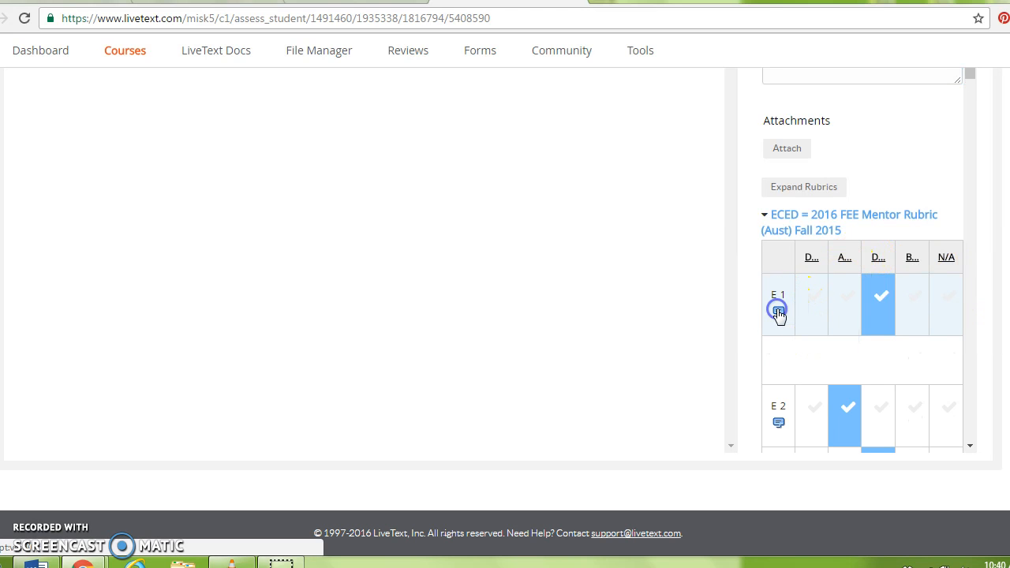
click(801, 359)
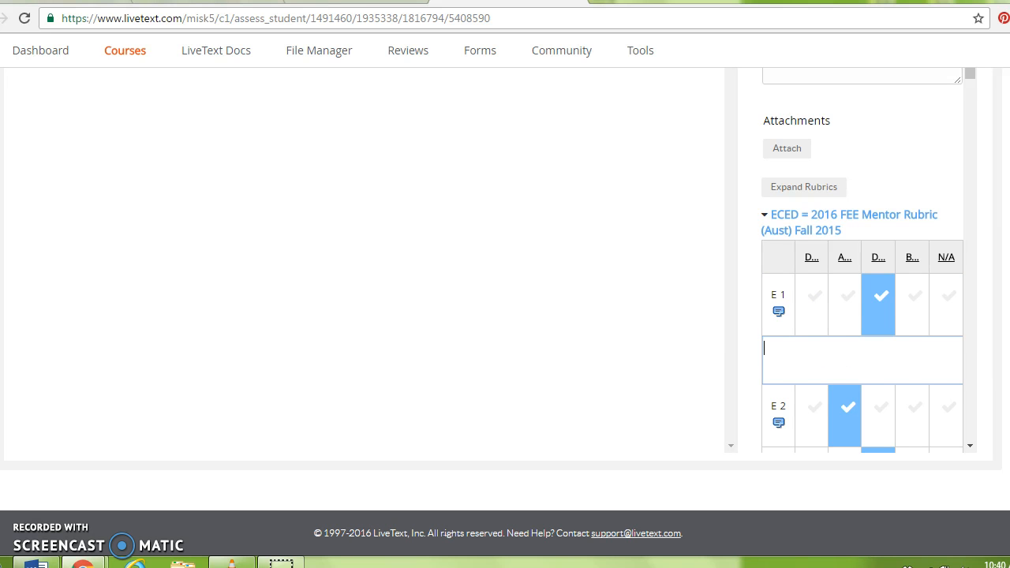
scroll(861, 260, up, 3)
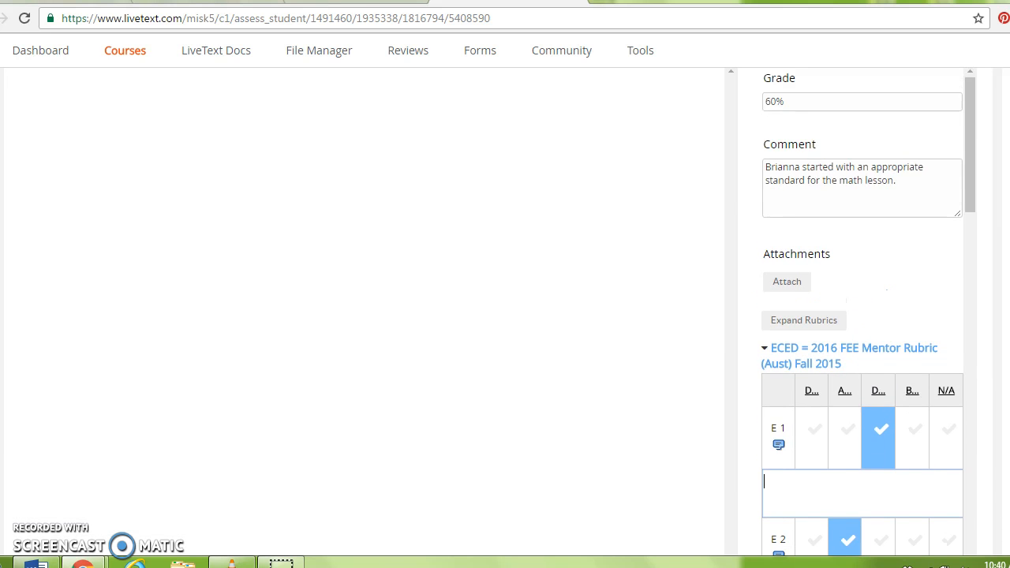
scroll(862, 260, up, 3)
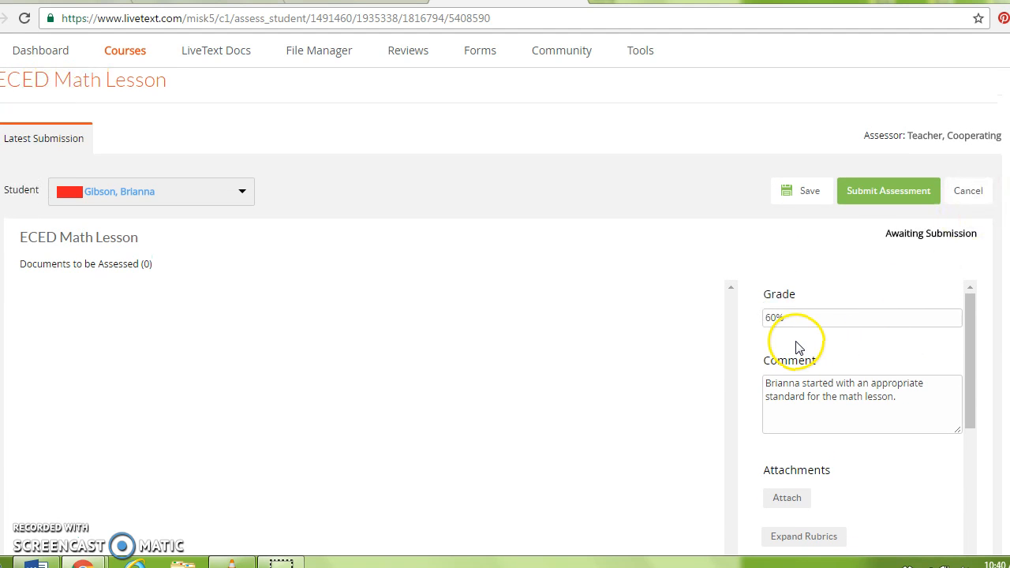
Submit the Math Lesson assessment so the student moves to Completed at 60%
click(877, 193)
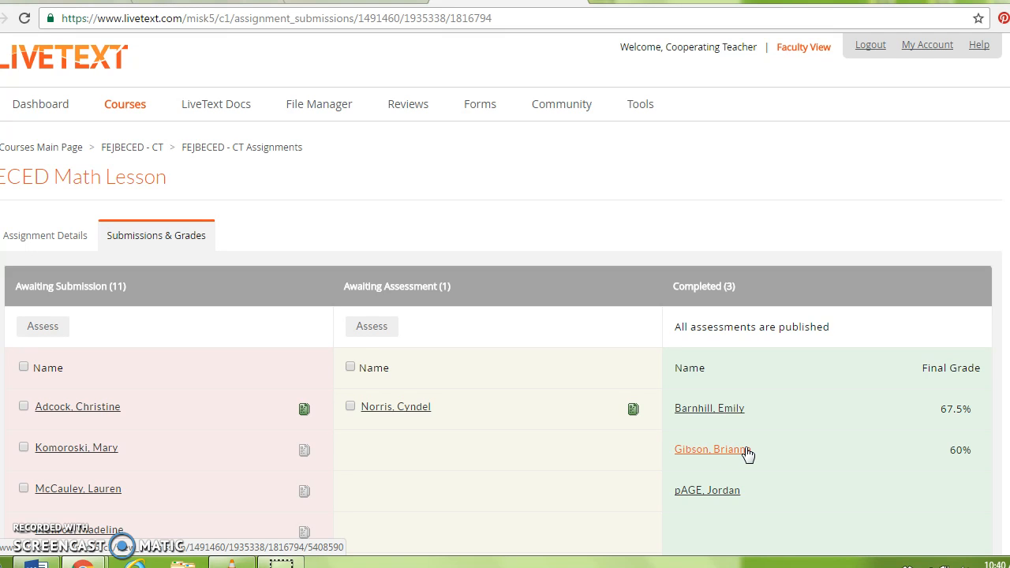
click(834, 162)
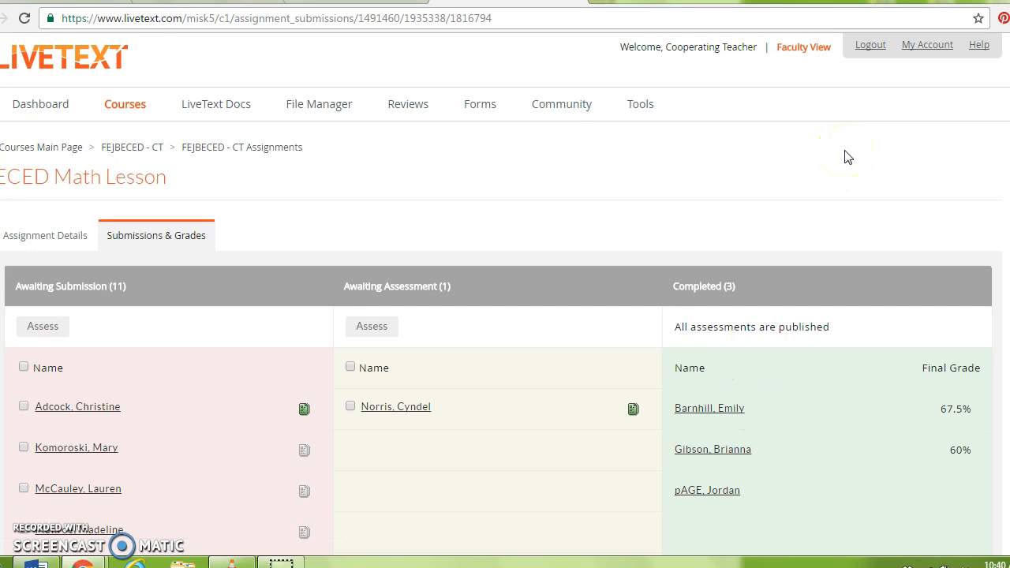
Return to the Dashboard and open the ECED AOD field experience MID-TERM assignment
click(28, 105)
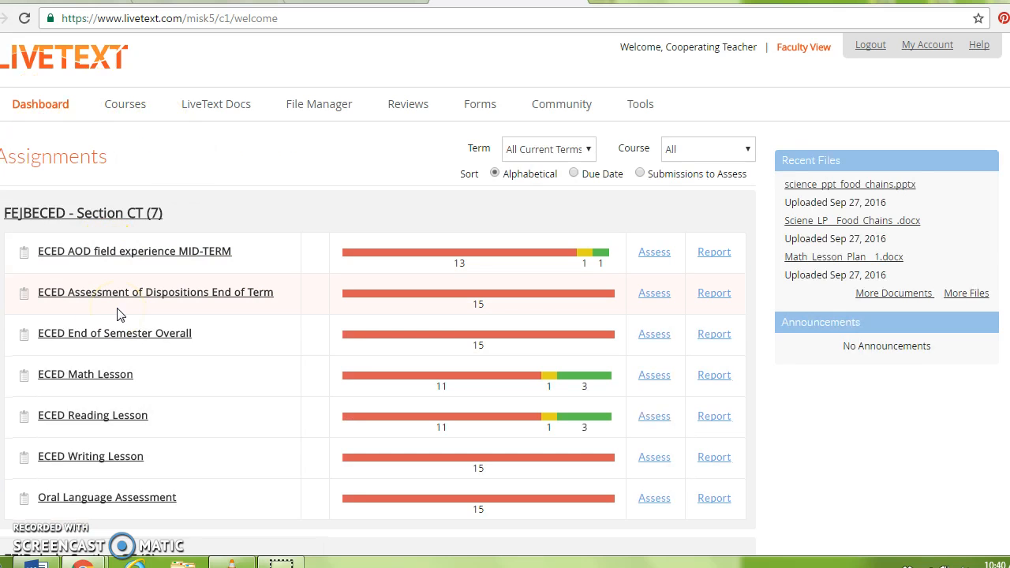
click(101, 257)
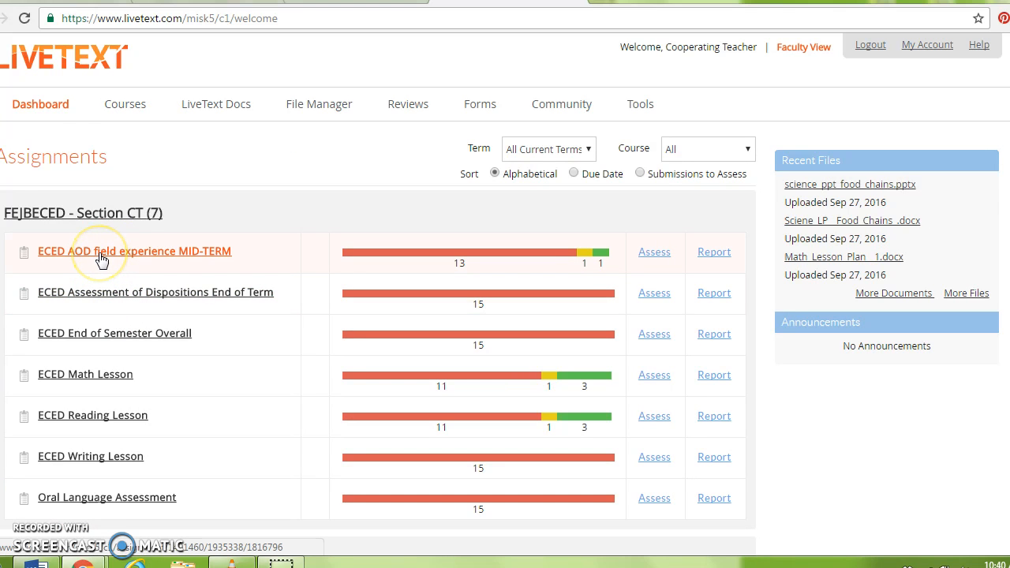
click(175, 257)
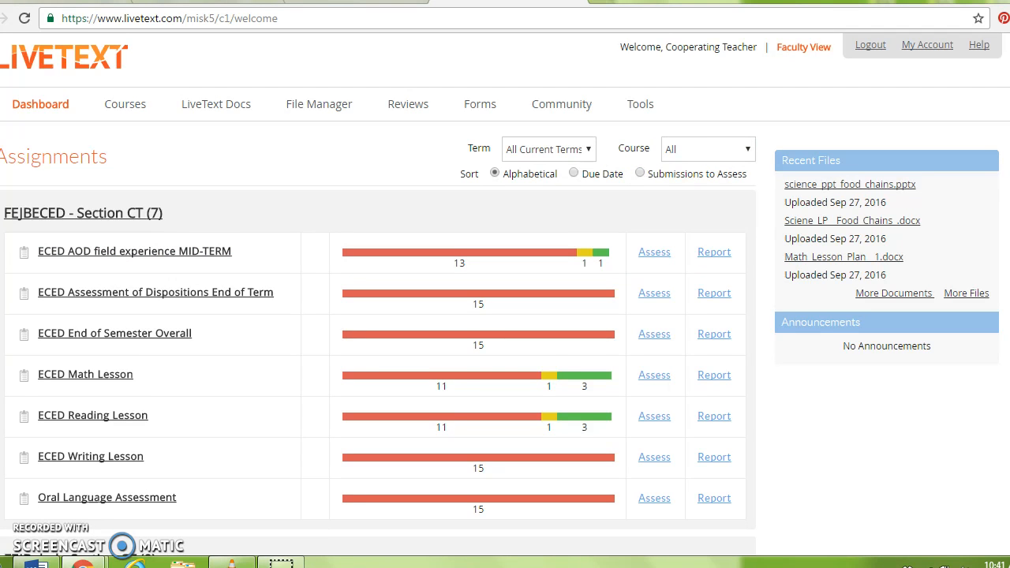
Open the ECED ELA Lesson 1 submissions listed under FESBECED - Section CT for assessing
scroll(505, 316, down, 5)
scroll(504, 316, down, 8)
scroll(504, 315, down, 6)
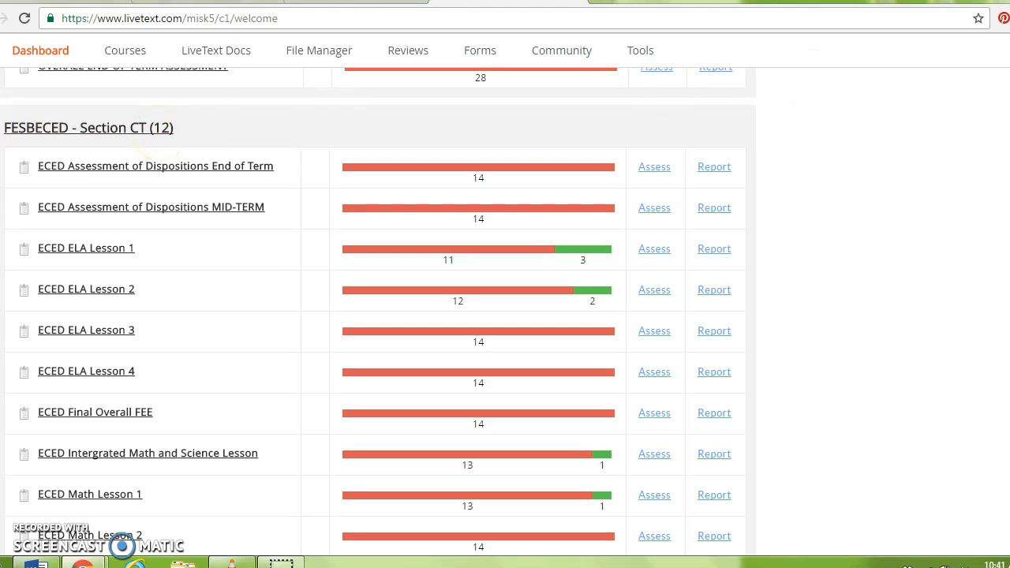
scroll(377, 314, down, 1)
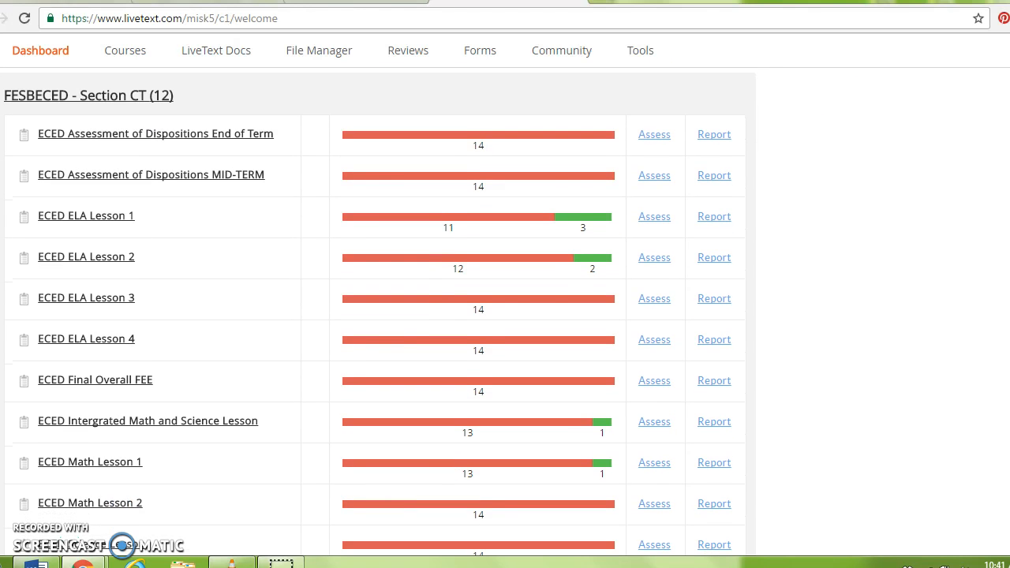
scroll(378, 314, down, 1)
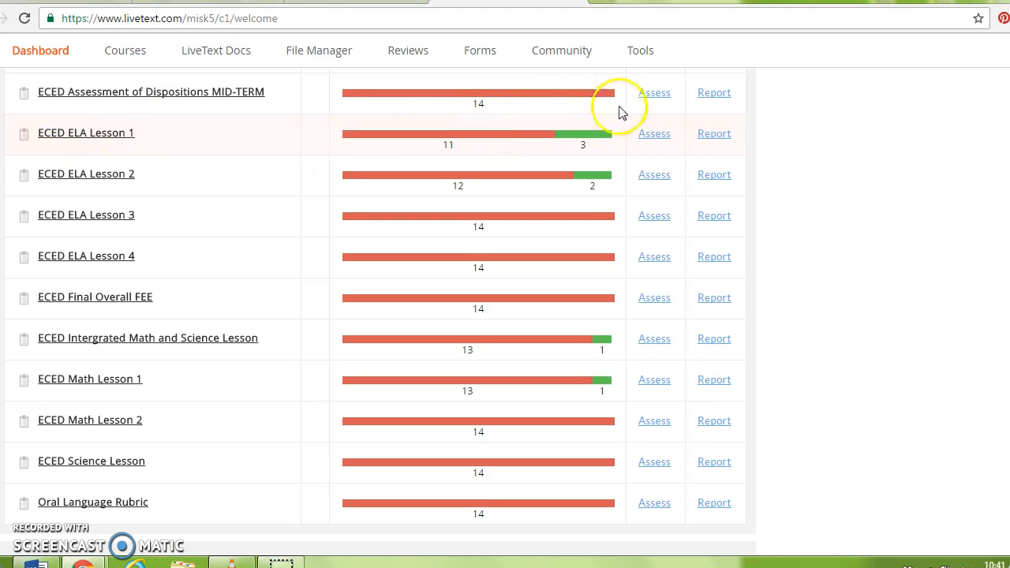
click(658, 136)
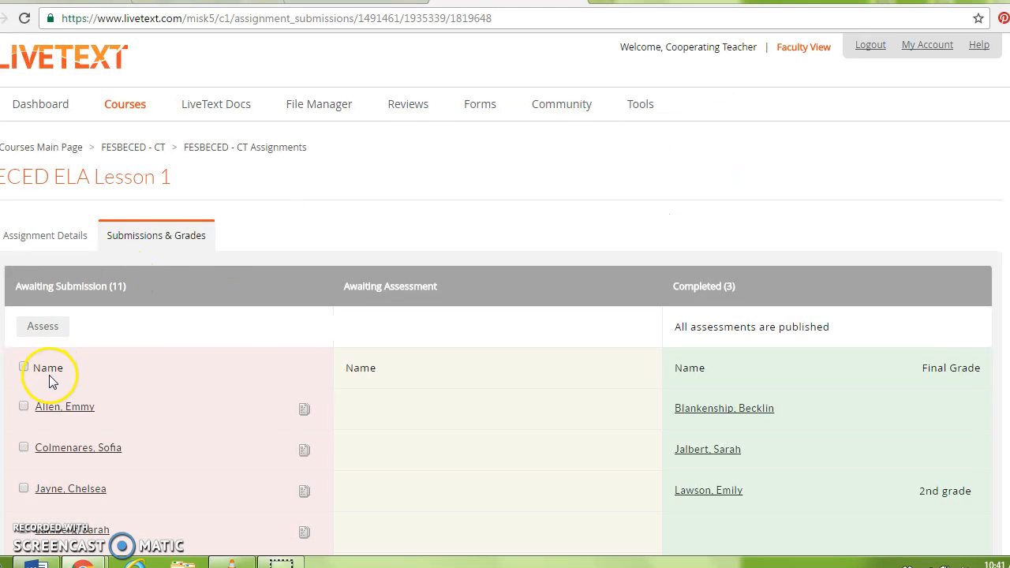
Open the first awaiting student's ELA Lesson 1 assessment and bring its rubric into view
click(64, 410)
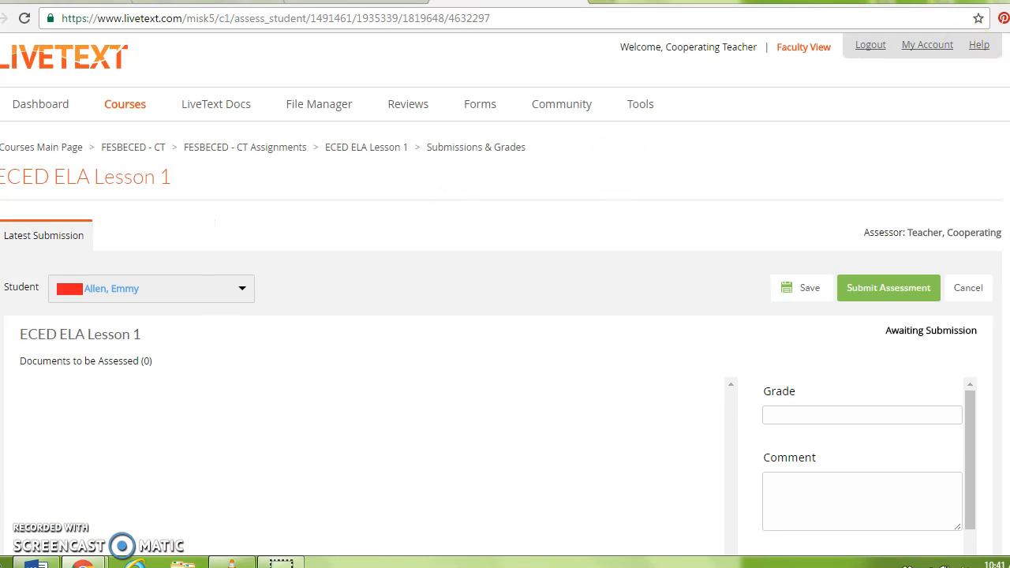
scroll(505, 315, down, 1)
scroll(505, 315, down, 3)
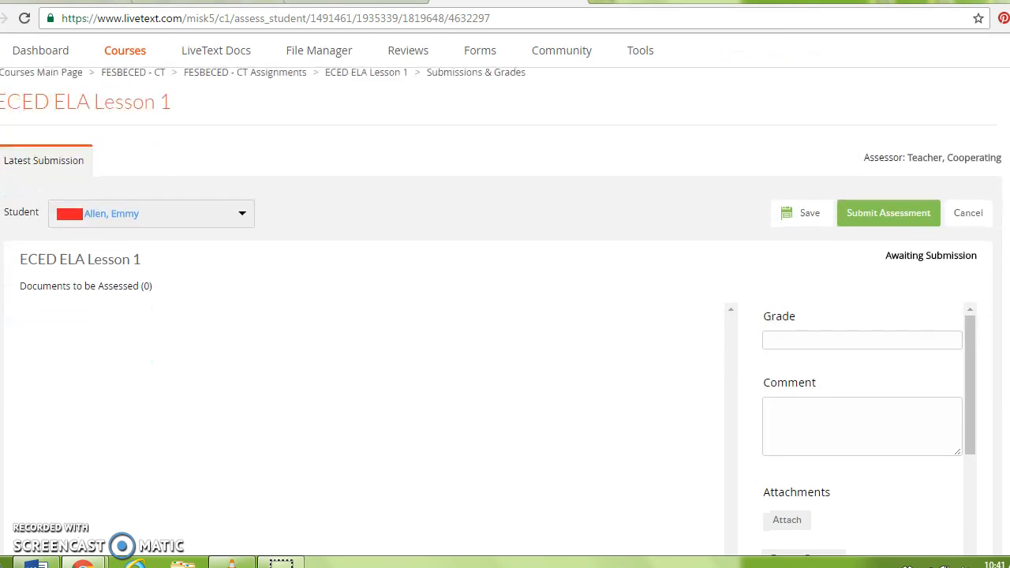
scroll(505, 316, down, 2)
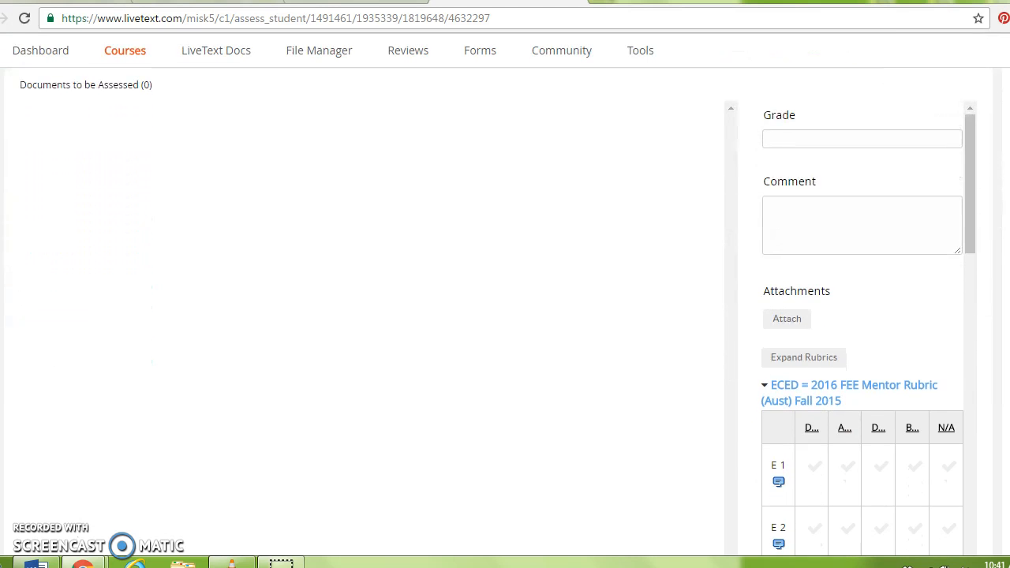
scroll(851, 304, down, 1)
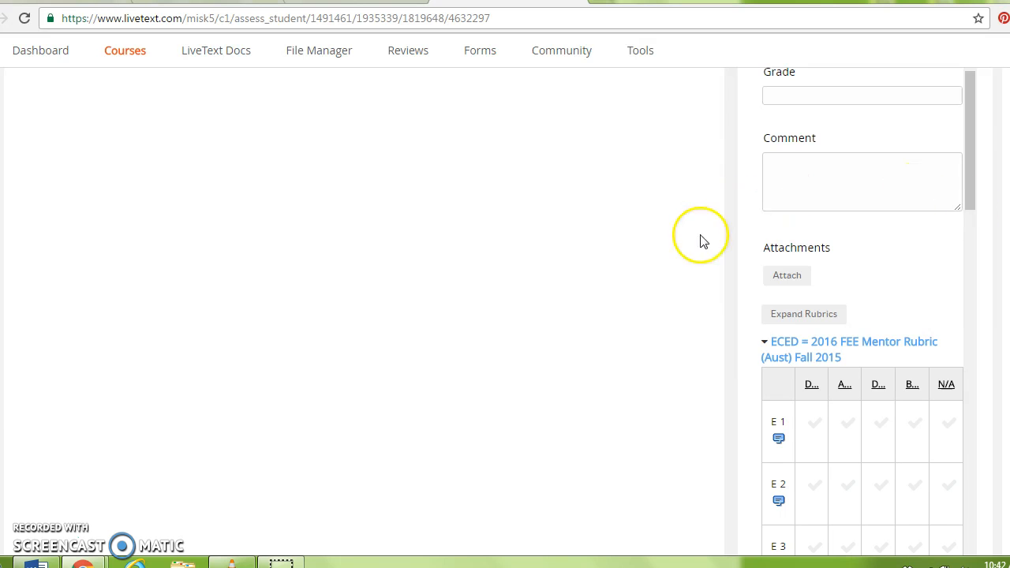
click(780, 314)
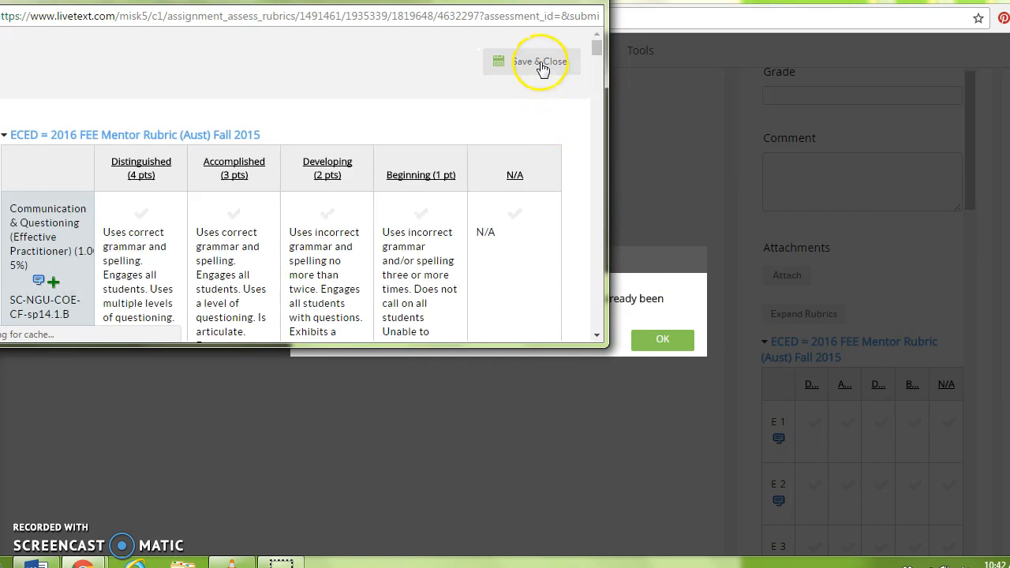
click(598, 50)
drag(598, 50, 598, 340)
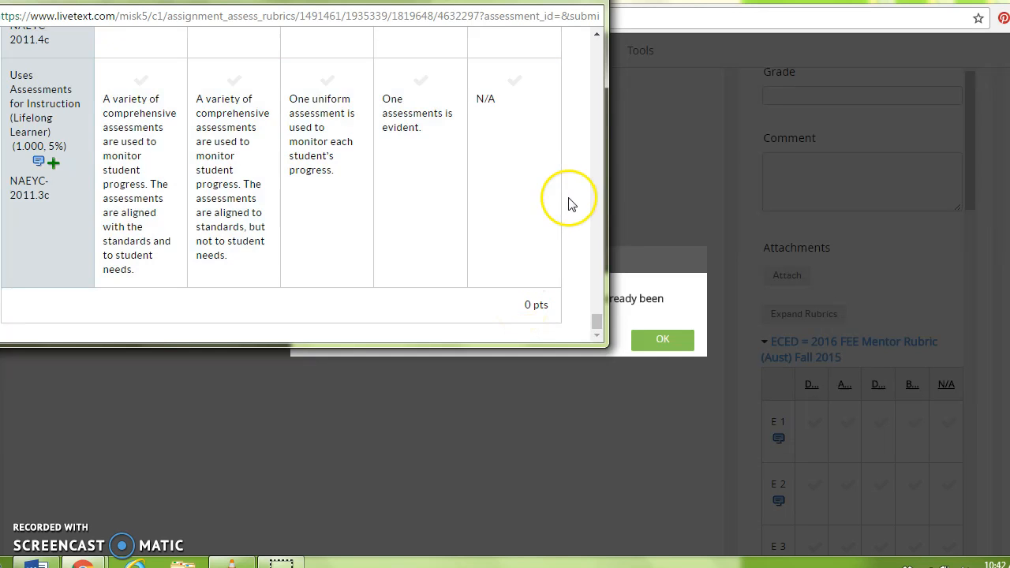
drag(597, 322, 585, 44)
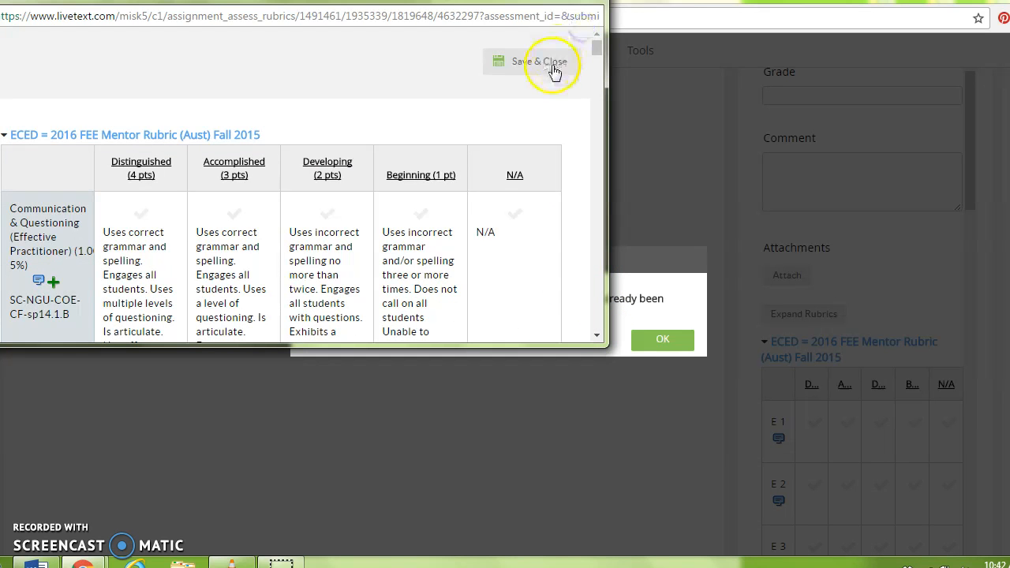
click(553, 64)
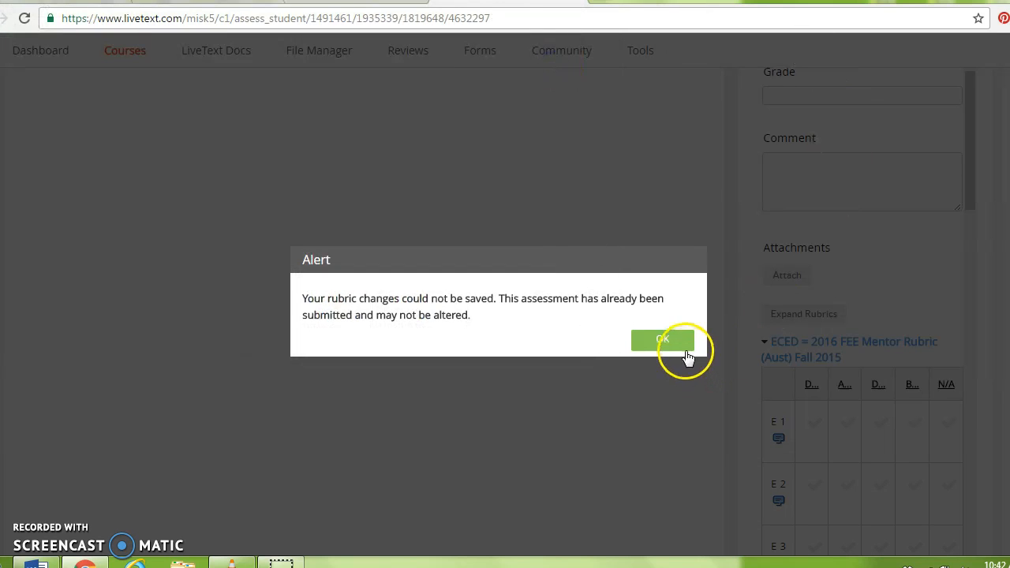
click(683, 344)
click(835, 96)
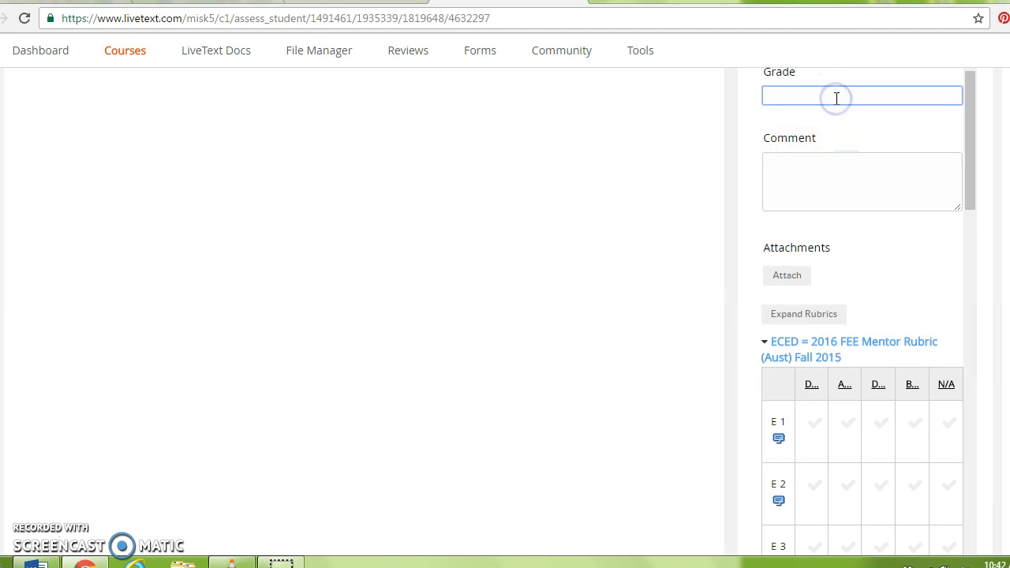
Mark rubric criterion E 1 as Distinguished, bringing the total to 4.000 pts
click(795, 176)
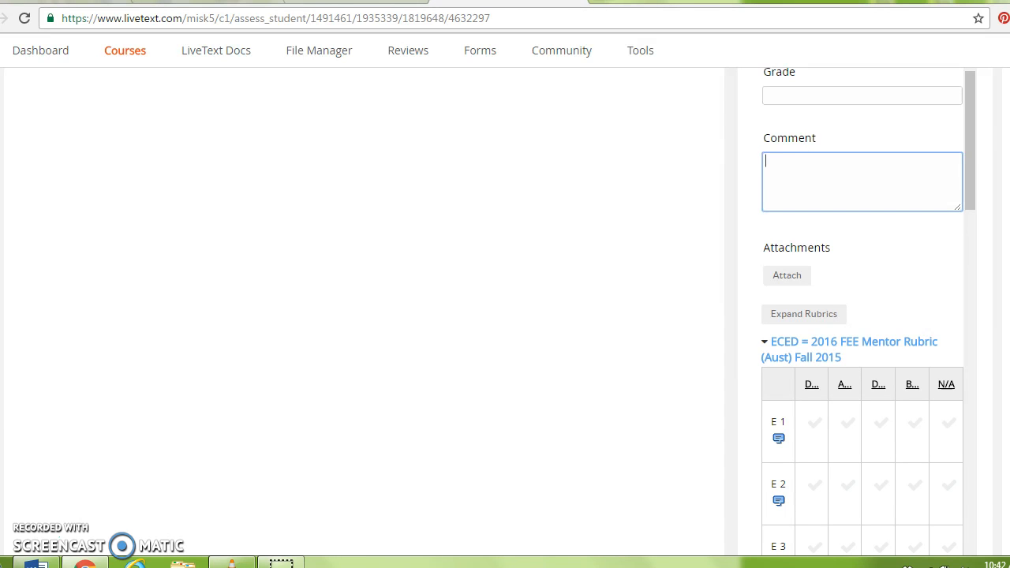
scroll(505, 316, down, 3)
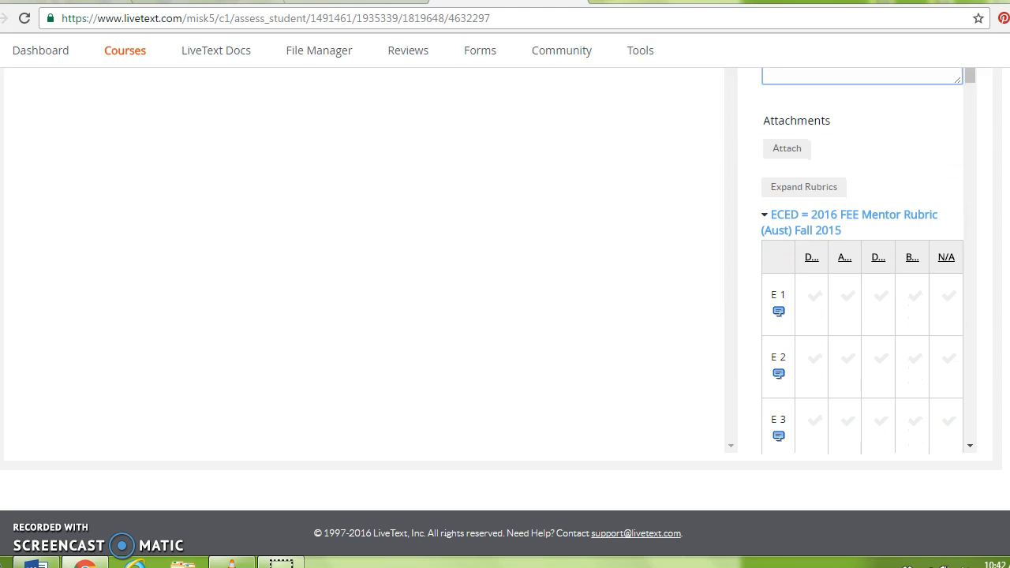
click(811, 293)
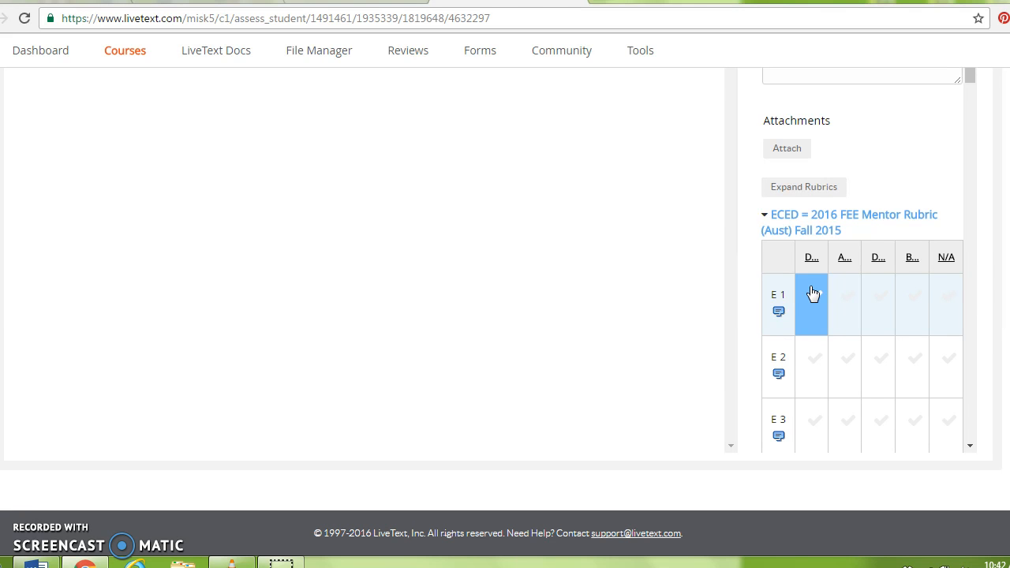
click(813, 294)
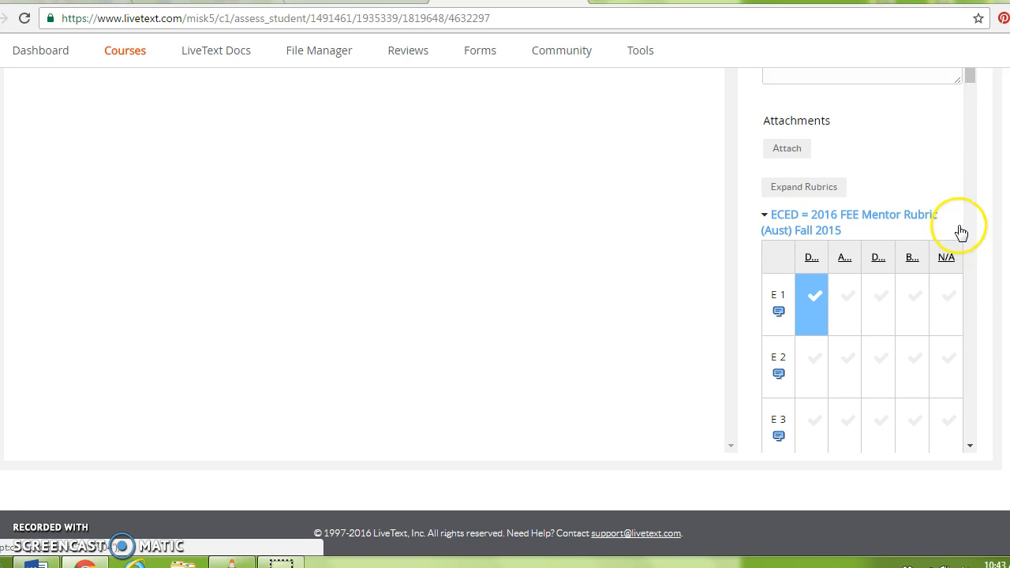
drag(969, 74, 967, 457)
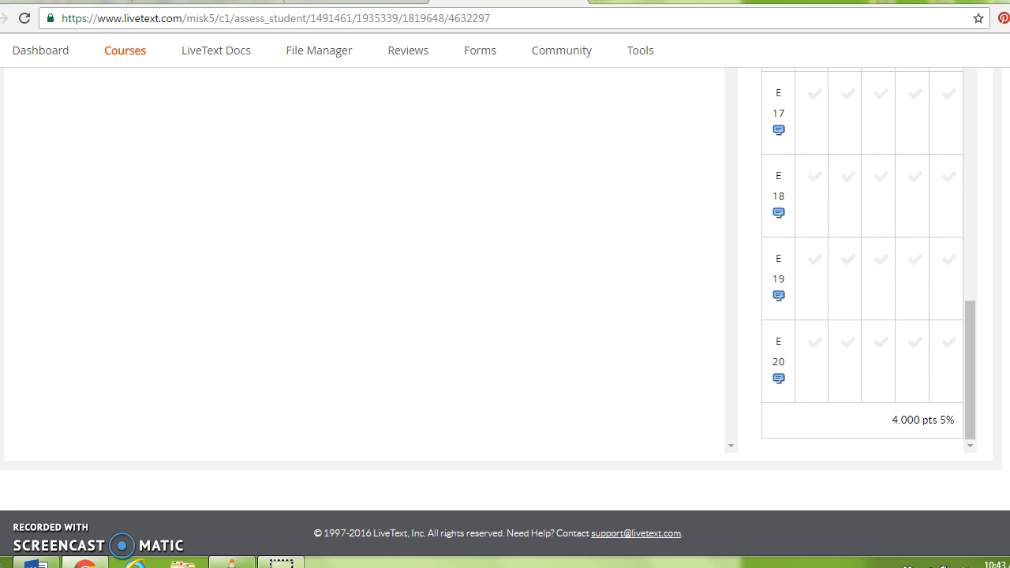
scroll(505, 284, up, 5)
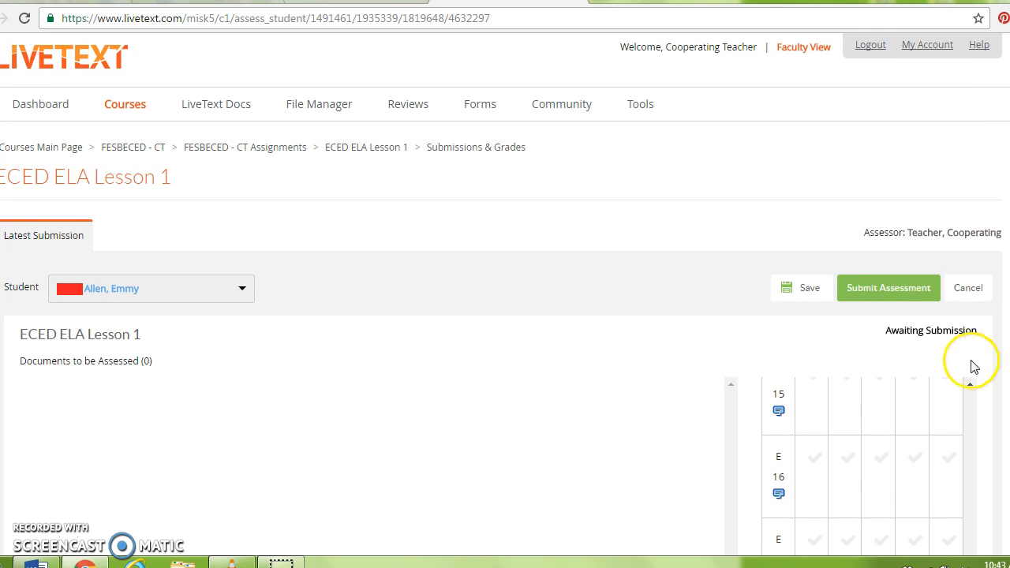
Remove the Distinguished rating from rubric criterion E 1
click(969, 387)
drag(969, 387, 970, 387)
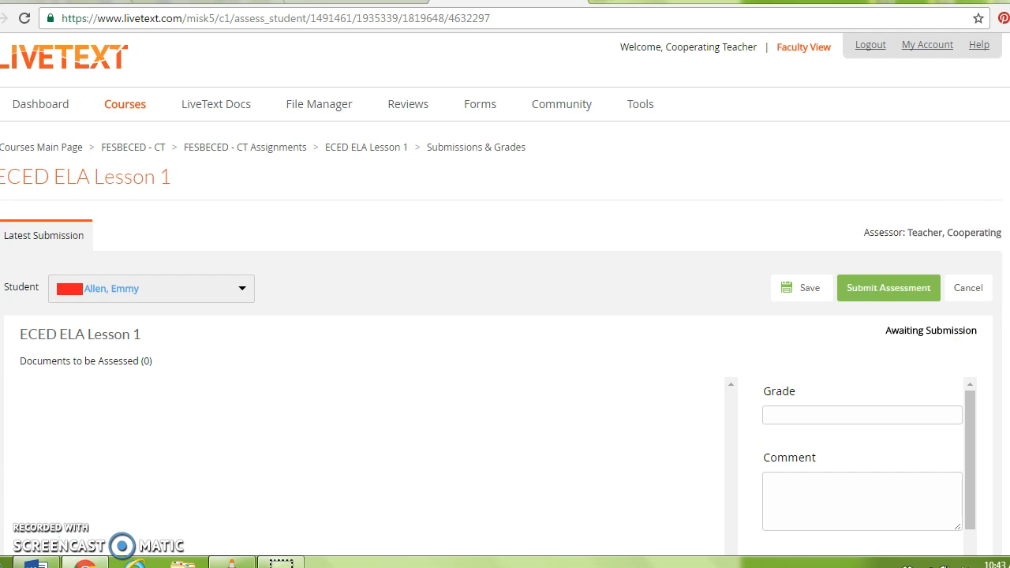
scroll(505, 316, down, 4)
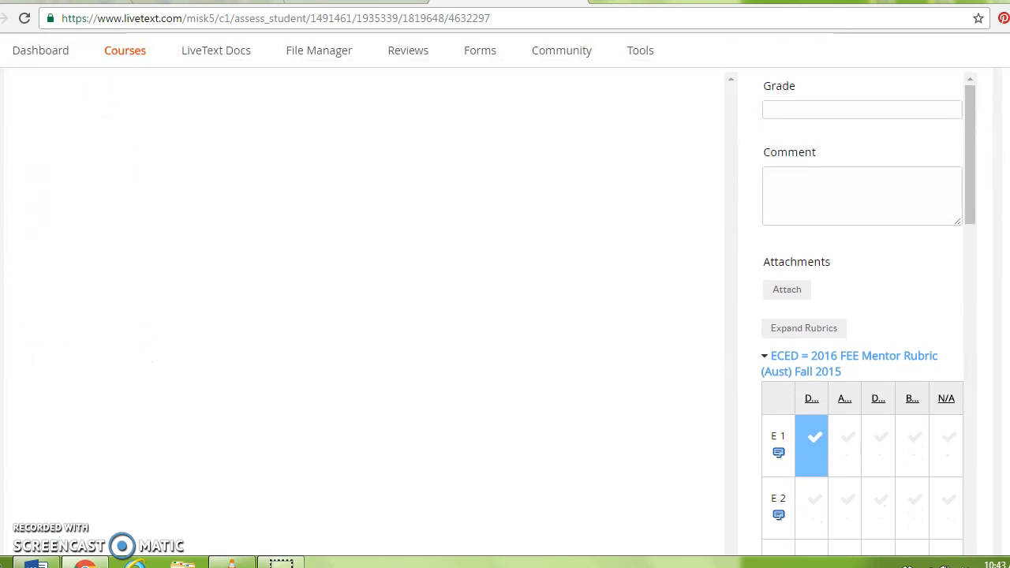
click(813, 451)
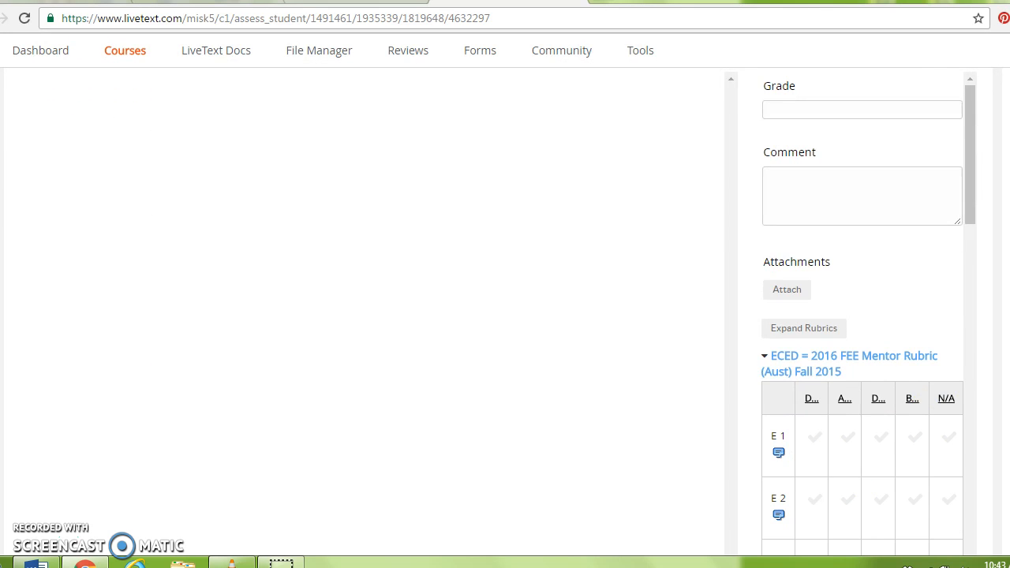
Submit the ELA Lesson 1 assessment, confirming with Continue Anyway despite the incomplete rubric
scroll(505, 316, up, 3)
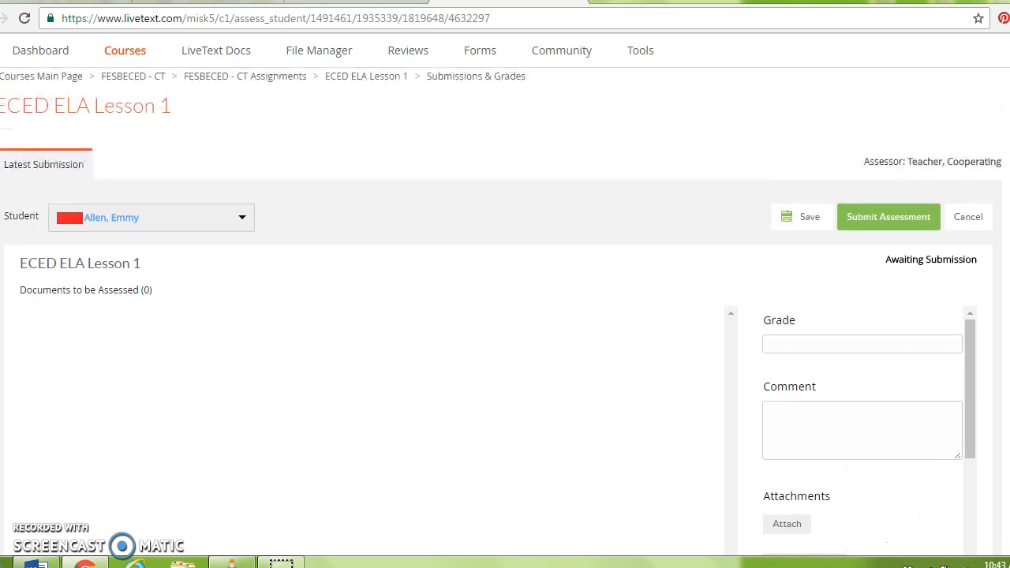
click(886, 221)
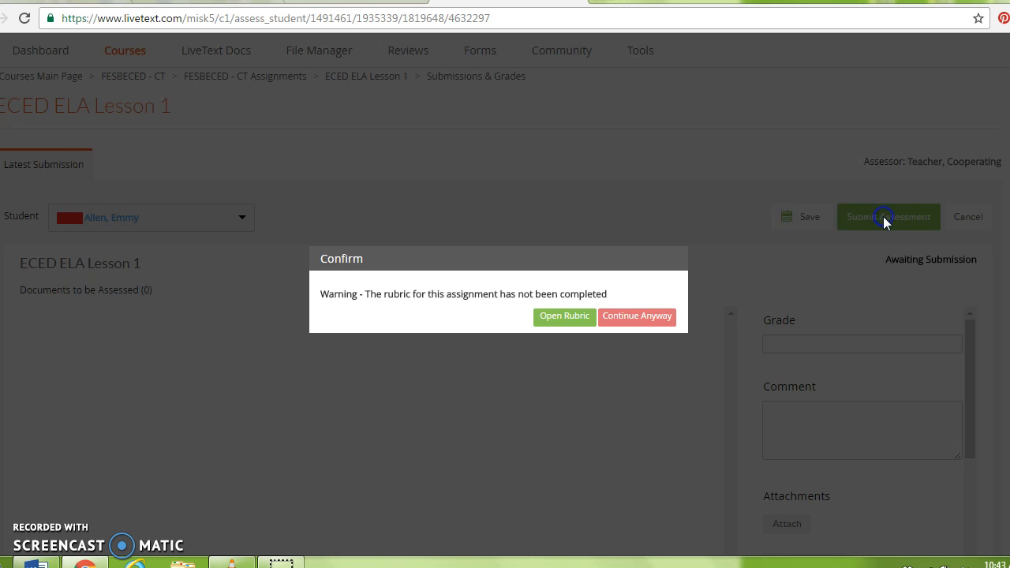
click(669, 317)
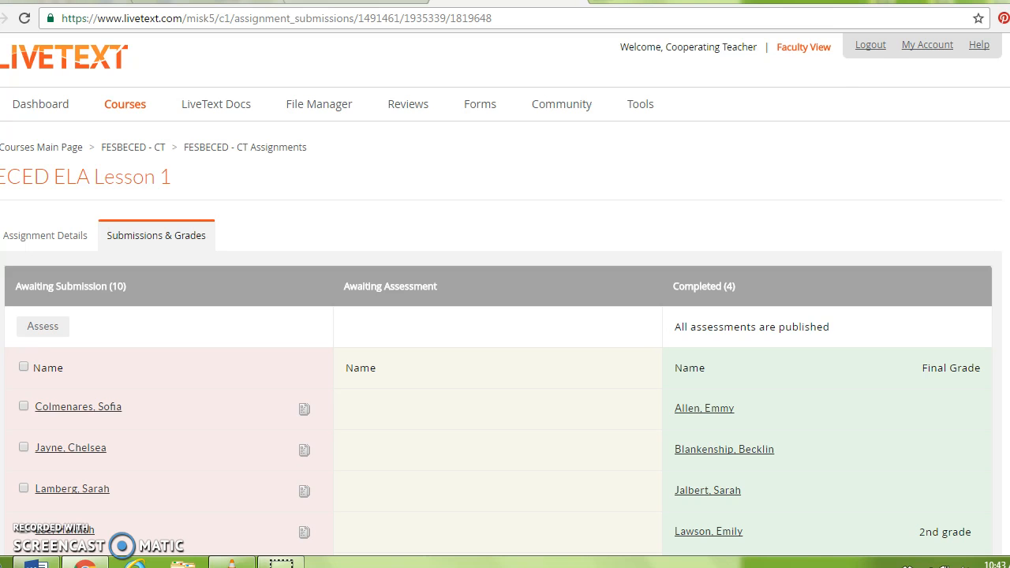
Log out of LiveText to return to the public livetext.com home page
click(865, 53)
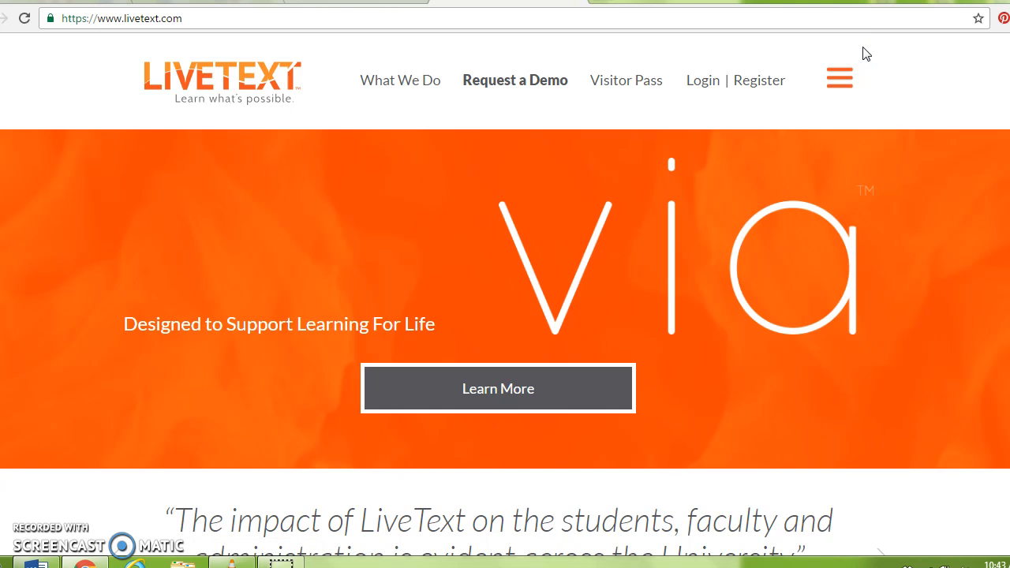